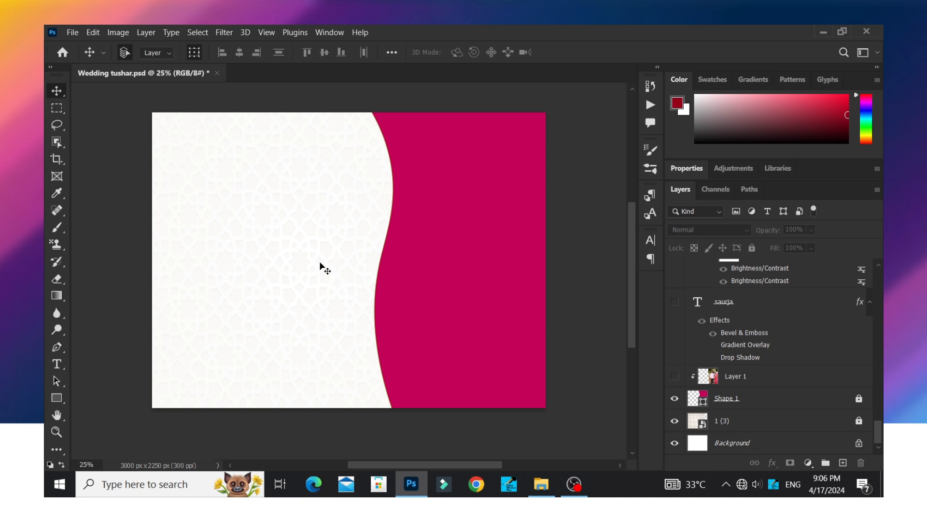
# Check the card document's width, height and resolution in the Image Size settings.
pyautogui.click(118, 32)
pyautogui.click(126, 123)
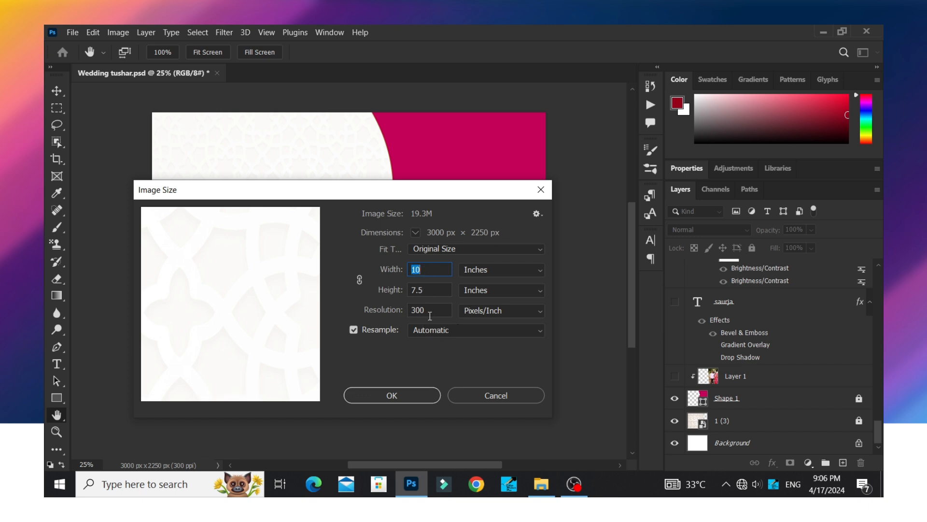
pyautogui.click(421, 391)
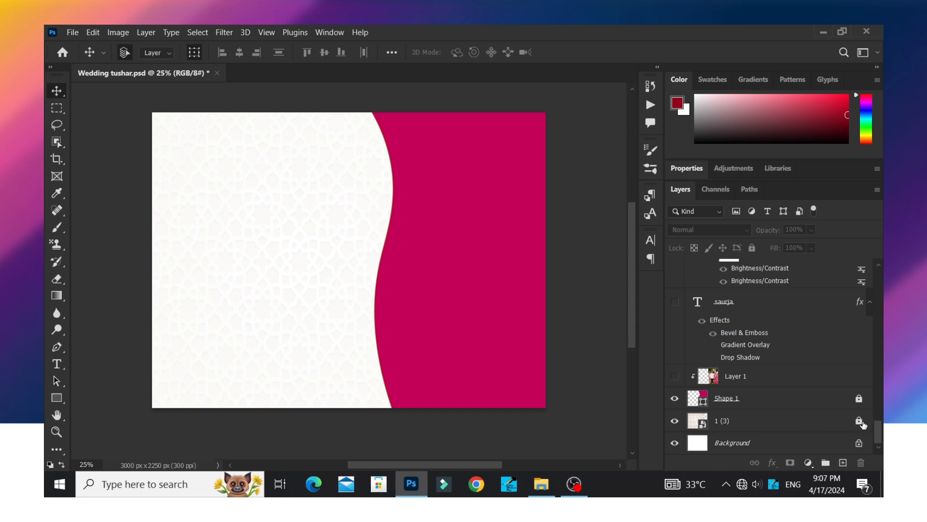
# Try moving the 1 (3) pattern layer across the canvas, undo the move, and lock the layer.
pyautogui.moveTo(314, 305); pyautogui.dragTo(319, 272)
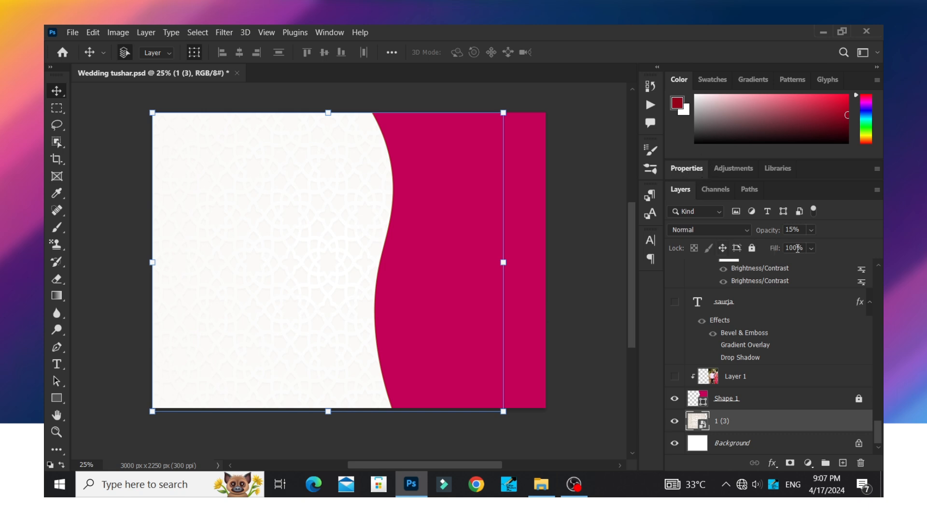
pyautogui.hotkey('ctrl', 'z')
pyautogui.moveTo(323, 244); pyautogui.dragTo(365, 285)
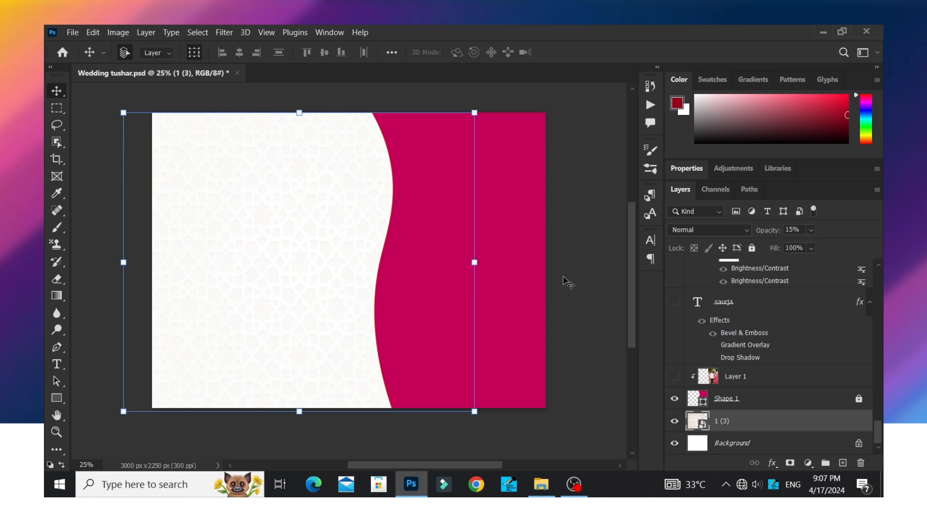
pyautogui.click(752, 247)
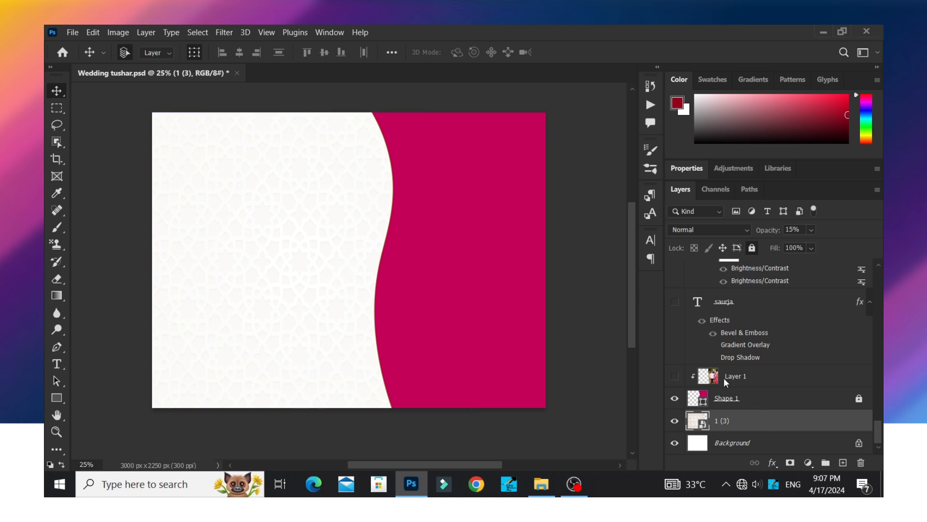
# Unlock the Shape 1 layer, try moving the magenta shape, and undo the move.
pyautogui.click(727, 398)
pyautogui.click(859, 398)
pyautogui.moveTo(487, 287); pyautogui.dragTo(470, 272)
pyautogui.hotkey('ctrl', 'z')
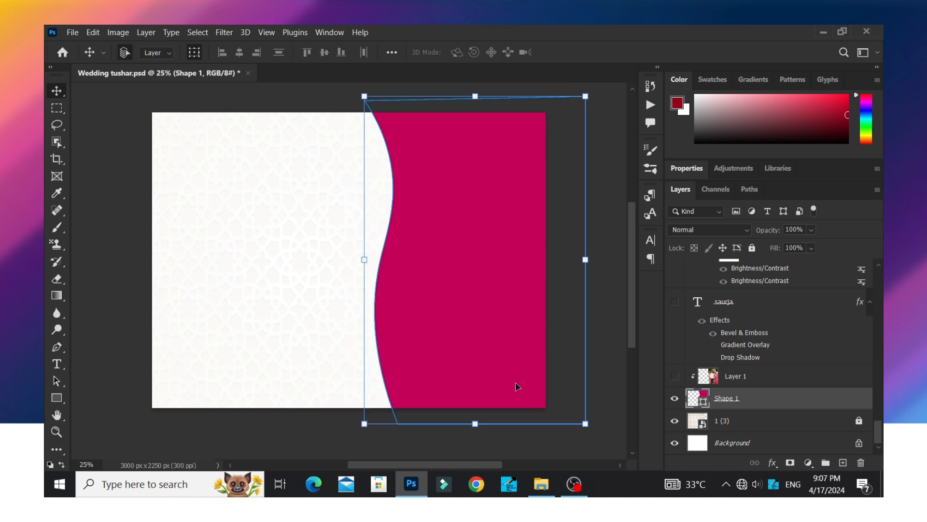
pyautogui.click(549, 409)
pyautogui.scroll(1, 546, 408)
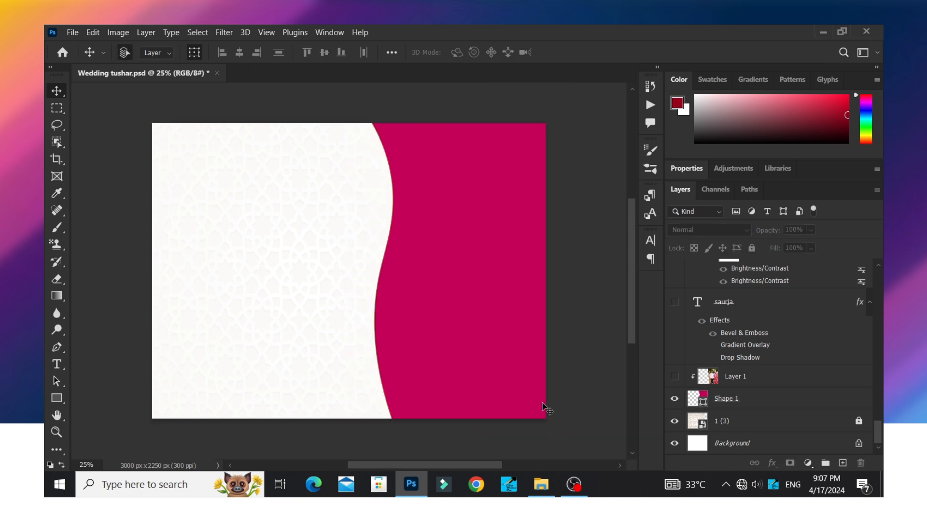
pyautogui.click(439, 269)
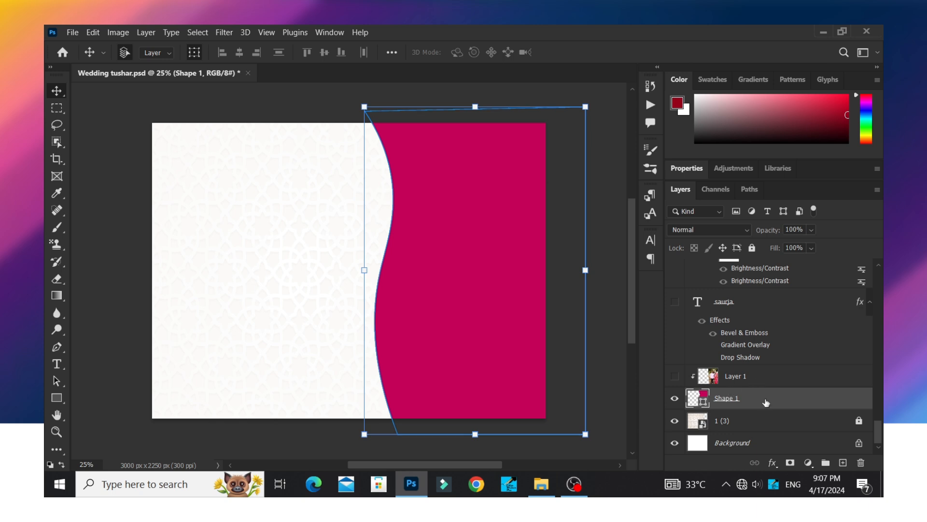
# Hide the Shape 1 layer and add a new empty layer above Layer 1.
pyautogui.click(755, 382)
pyautogui.click(675, 398)
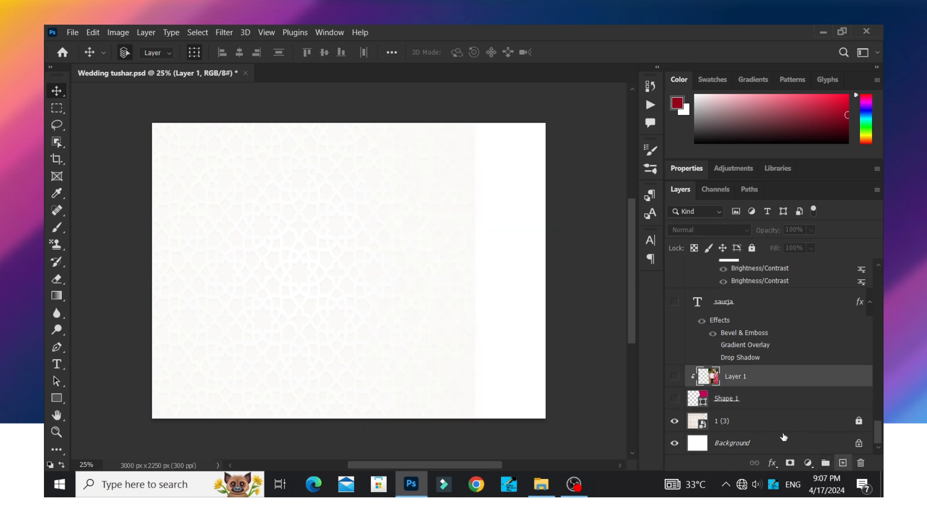
pyautogui.click(843, 463)
pyautogui.scroll(-1, 474, 321)
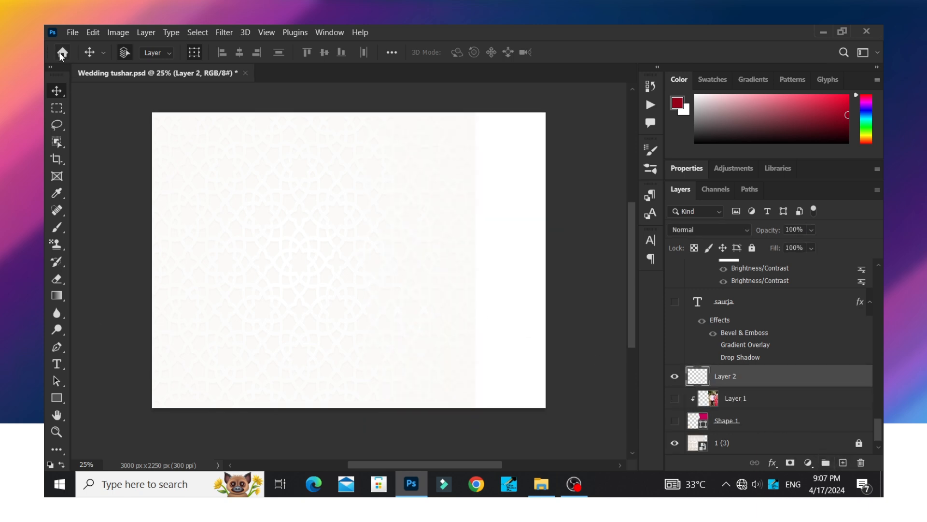
# With the Pen Tool in Shape mode, draw a closed four-cornered dark red shape, about 1749 × 2558 px, over the canvas's right part.
pyautogui.click(57, 346)
pyautogui.rightClick(57, 347)
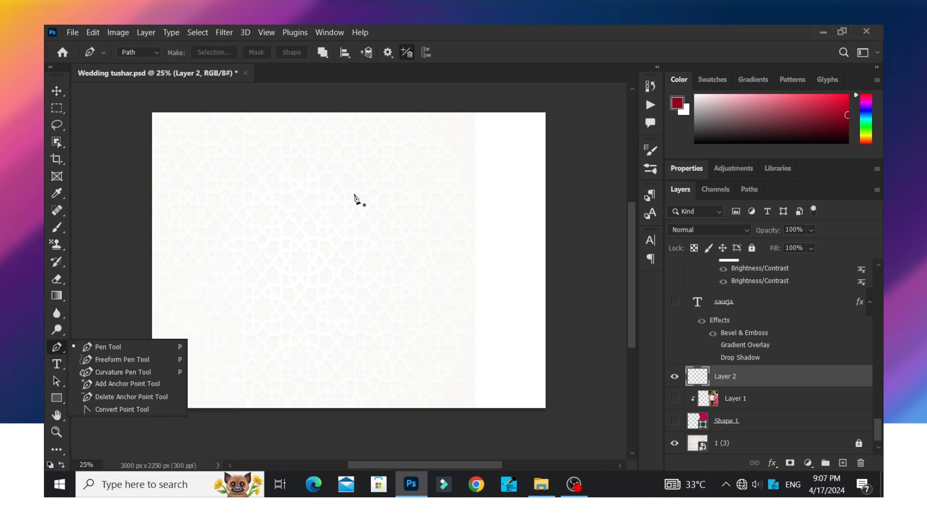
pyautogui.click(141, 55)
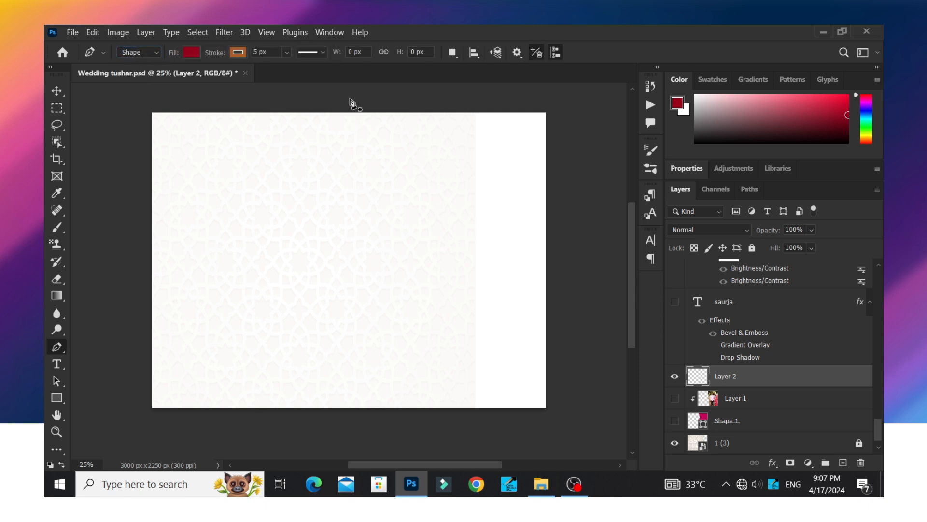
pyautogui.click(348, 97)
pyautogui.click(572, 98)
pyautogui.click(577, 424)
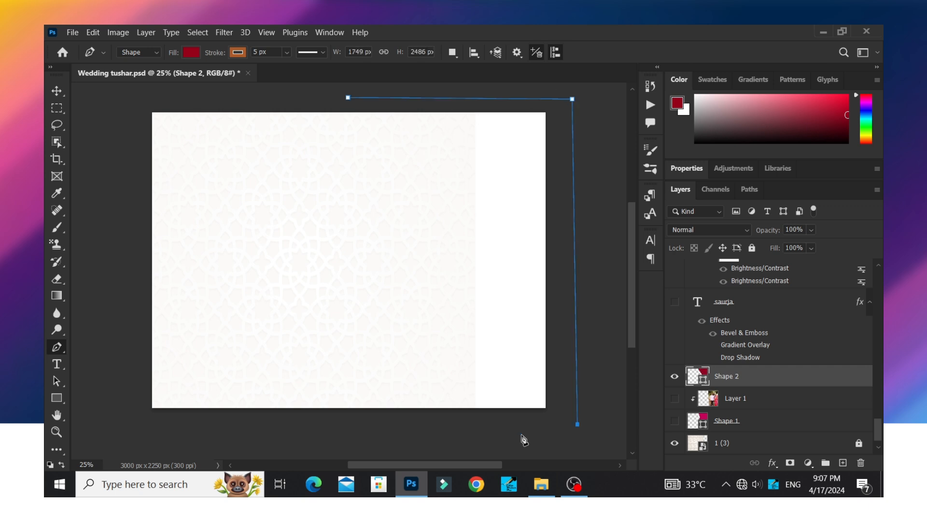
pyautogui.click(412, 433)
pyautogui.click(348, 97)
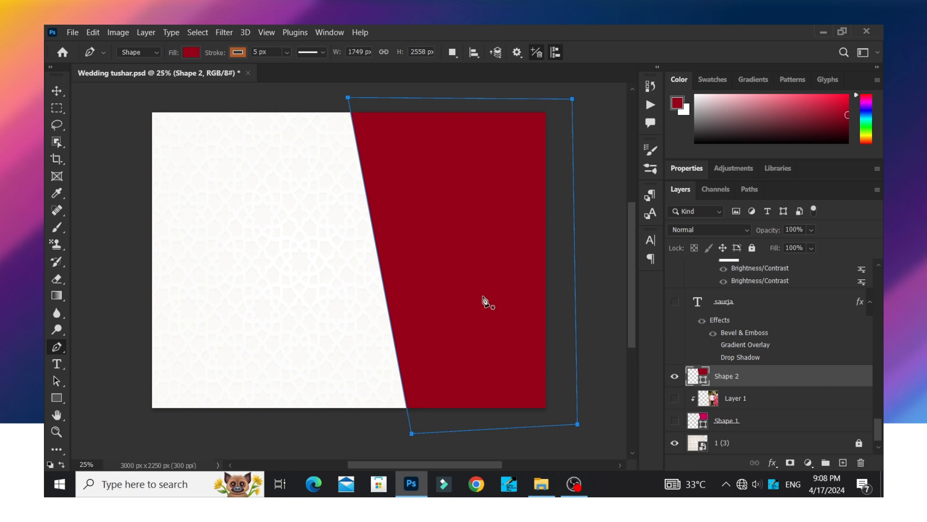
# Bend the dark red shape's slanted left edge into an S-curve with the Curvature Pen Tool.
pyautogui.rightClick(56, 348)
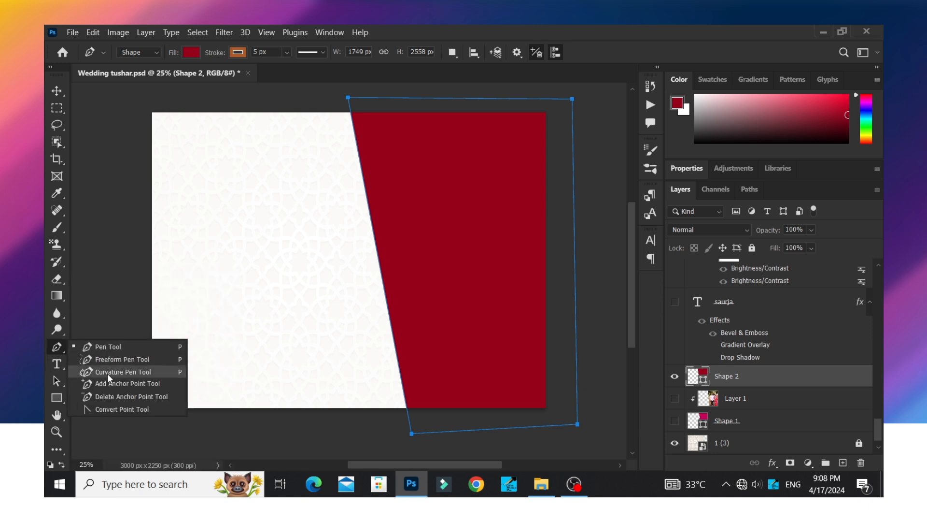
pyautogui.click(135, 373)
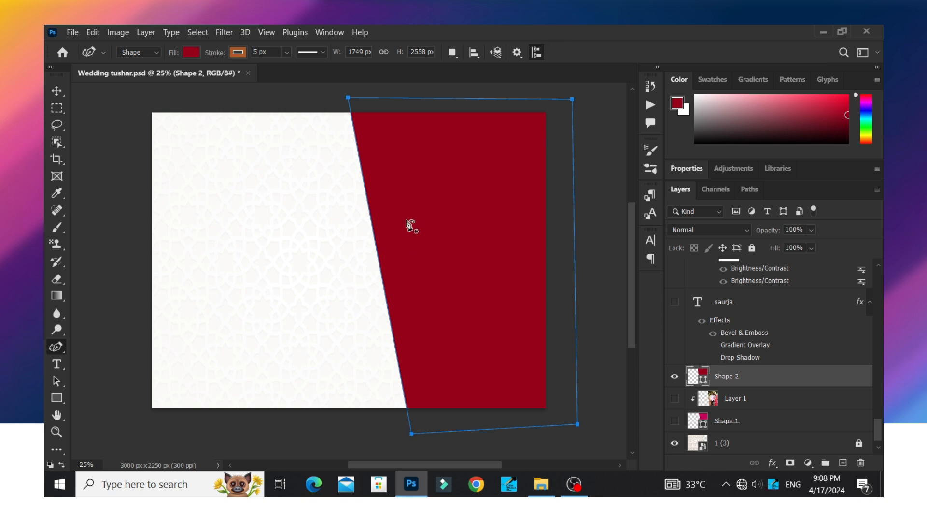
pyautogui.moveTo(370, 213); pyautogui.dragTo(398, 208)
pyautogui.moveTo(420, 302); pyautogui.dragTo(373, 303)
pyautogui.click(56, 92)
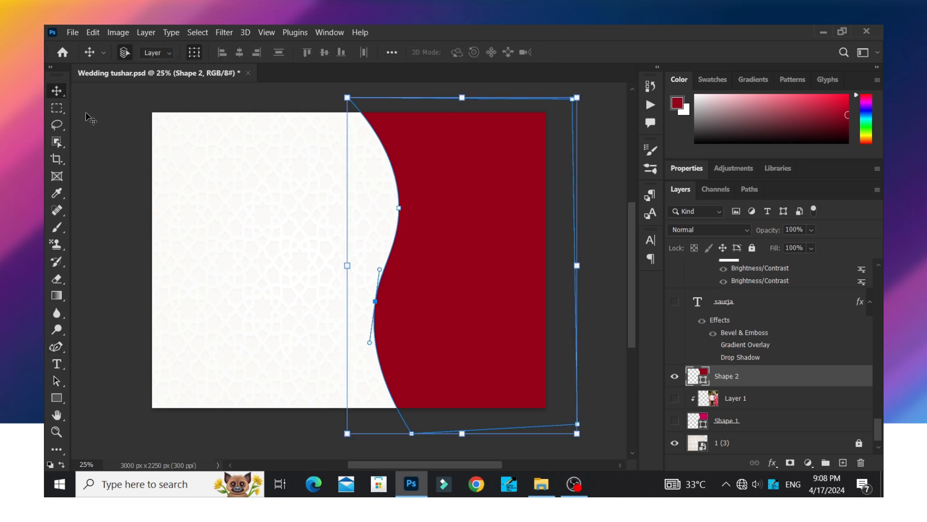
# Delete the dark red Shape 2 and show the Shape 1 layer again.
pyautogui.click(353, 188)
pyautogui.click(428, 216)
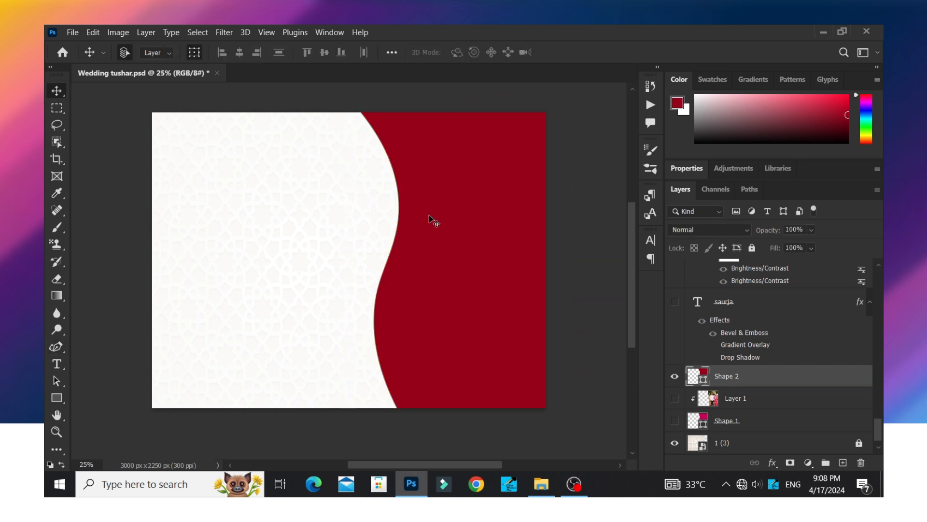
pyautogui.press('Delete')
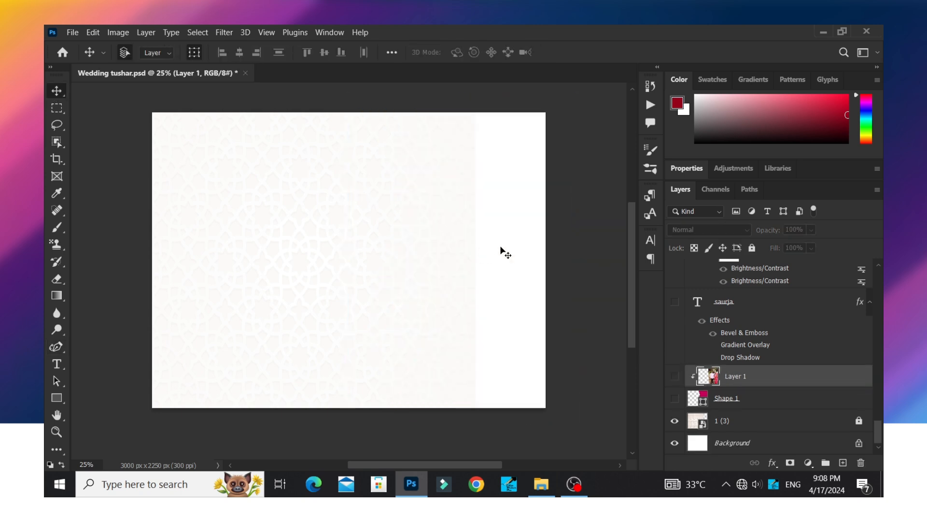
pyautogui.click(675, 398)
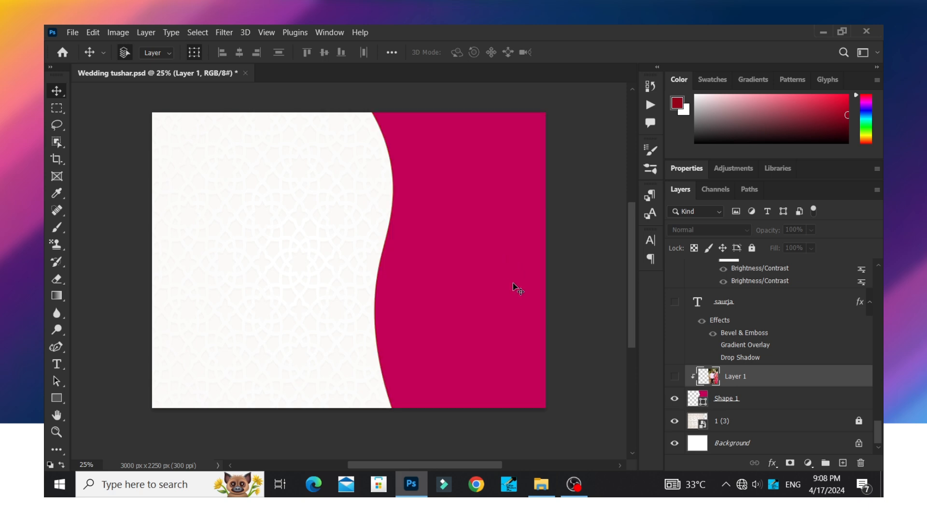
# Show the couple photo on Layer 1 and replace that layer with an unclipped duplicate.
pyautogui.click(675, 376)
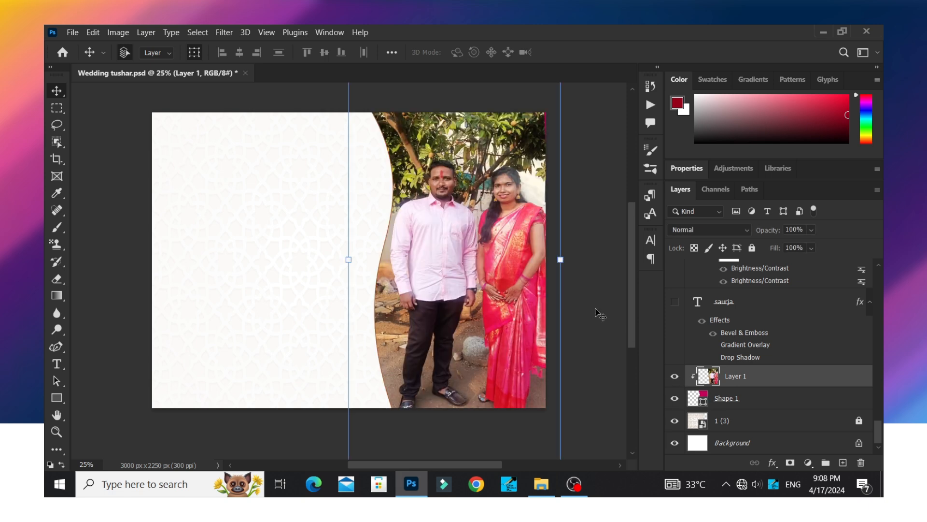
pyautogui.click(600, 314)
pyautogui.click(714, 382)
pyautogui.hotkey('ctrl', 'j')
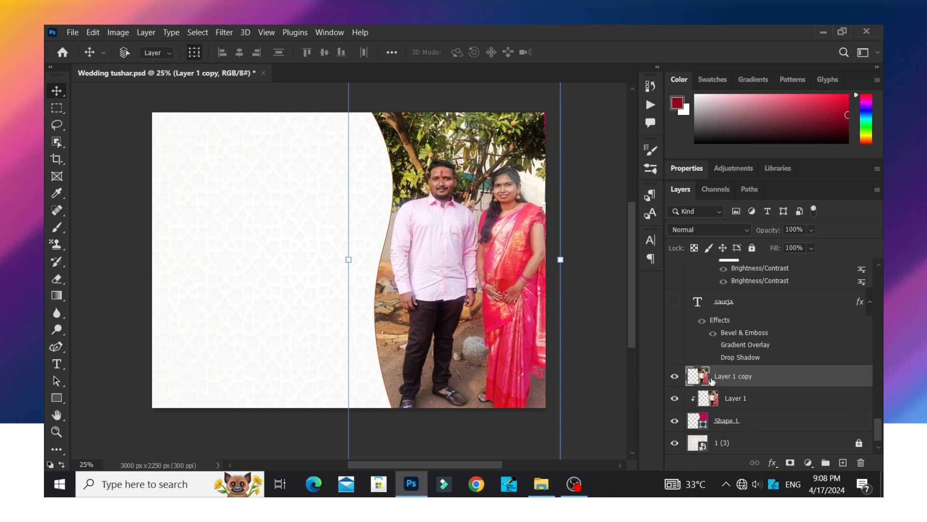
pyautogui.click(708, 400)
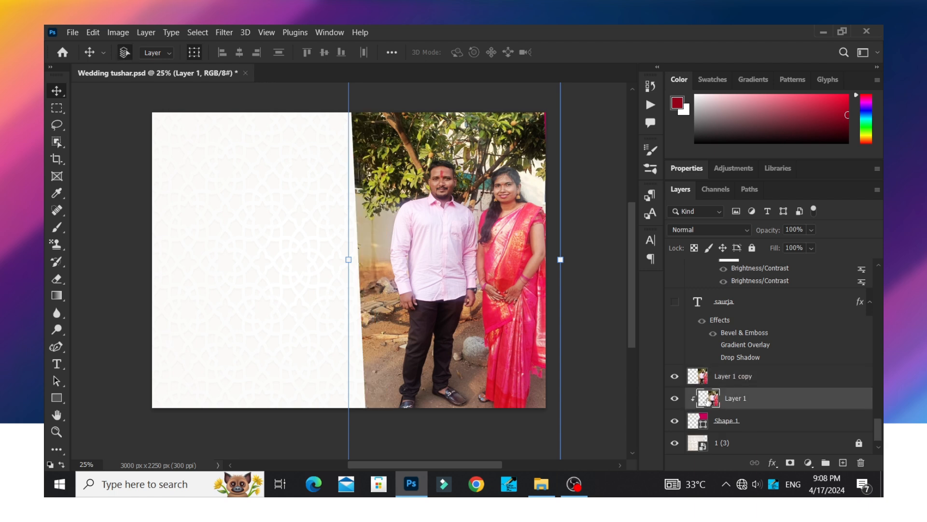
pyautogui.press('Delete')
# Adjust the duplicated couple photo's position and clip it to Shape 1 with a clipping mask.
pyautogui.click(597, 411)
pyautogui.moveTo(476, 286)
pyautogui.mouseDown()
pyautogui.moveTo(454, 245)
pyautogui.moveTo(419, 234)
pyautogui.moveTo(489, 290)
pyautogui.mouseUp()
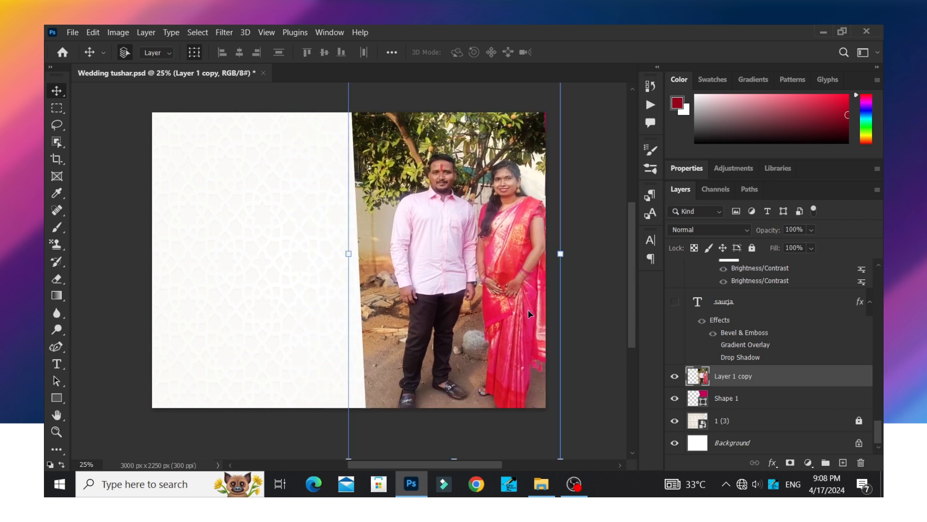
pyautogui.moveTo(530, 314); pyautogui.dragTo(530, 320)
pyautogui.rightClick(736, 385)
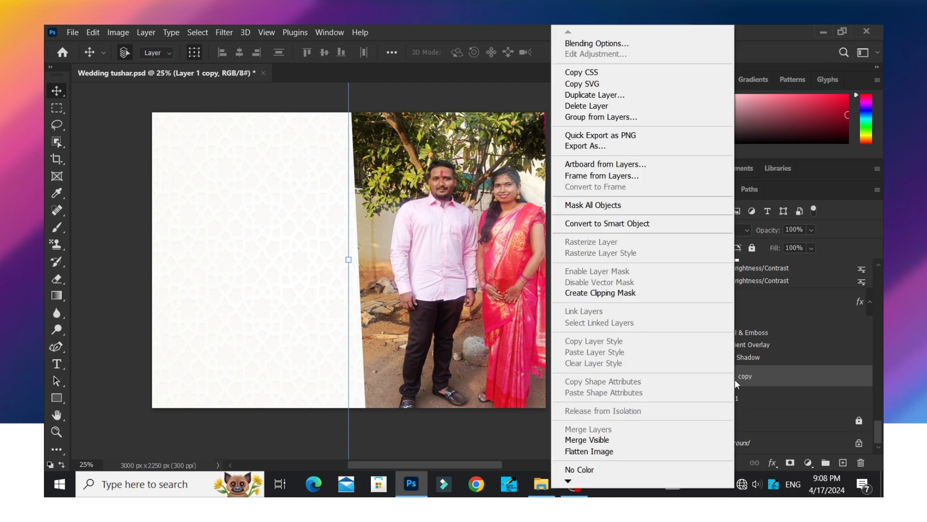
pyautogui.click(609, 296)
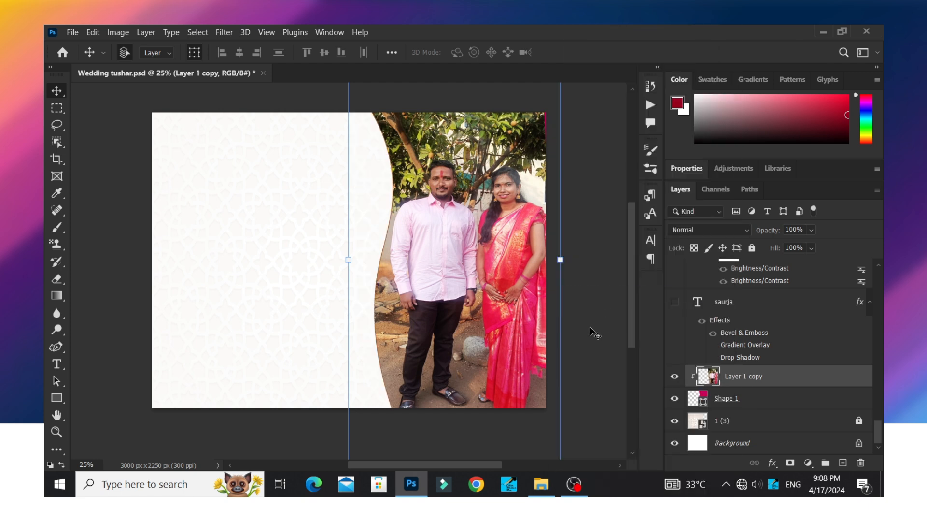
# Lock both the clipped photo layer, Layer 1 copy, and the Shape 1 layer.
pyautogui.click(493, 275)
pyautogui.click(720, 379)
pyautogui.keyDown('shift'); pyautogui.click(753, 402); pyautogui.keyUp('shift')
pyautogui.click(752, 248)
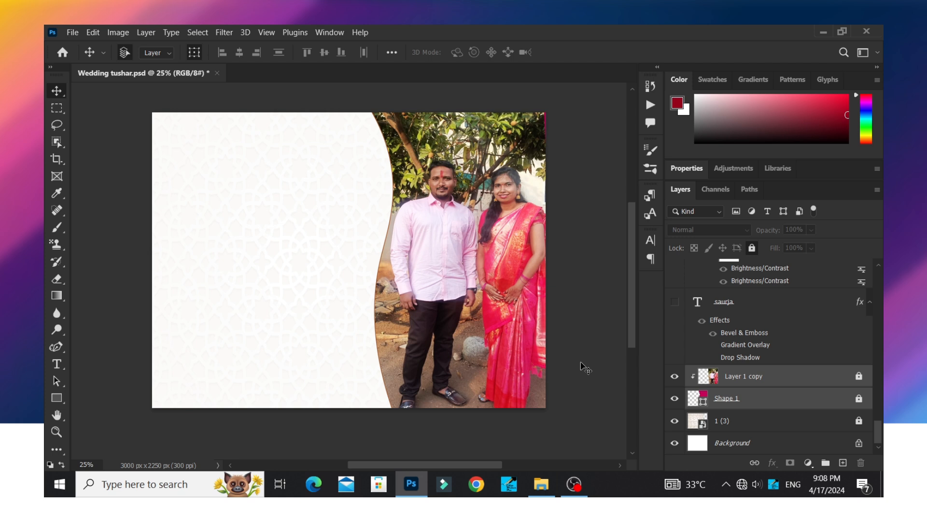
# Show the groom's name text layer that sits directly above the clipped photo layer.
pyautogui.scroll(1, 735, 402)
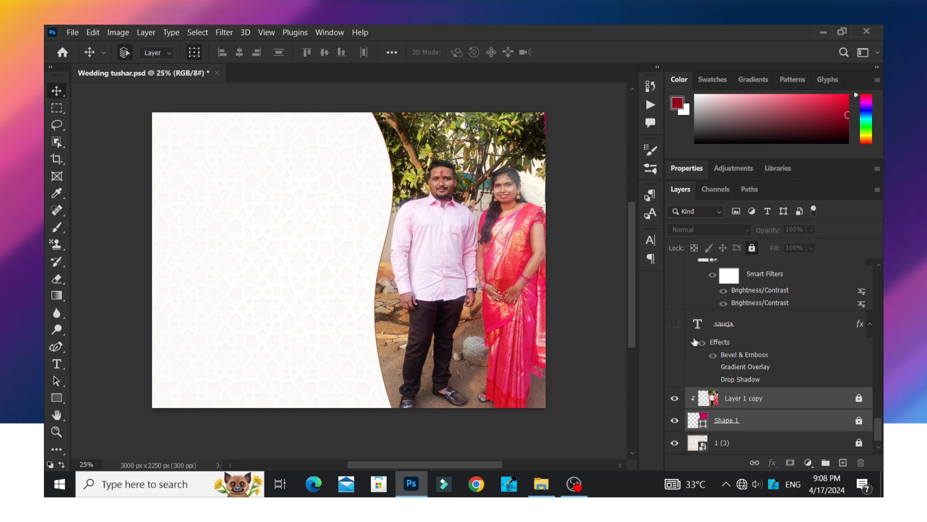
pyautogui.click(675, 324)
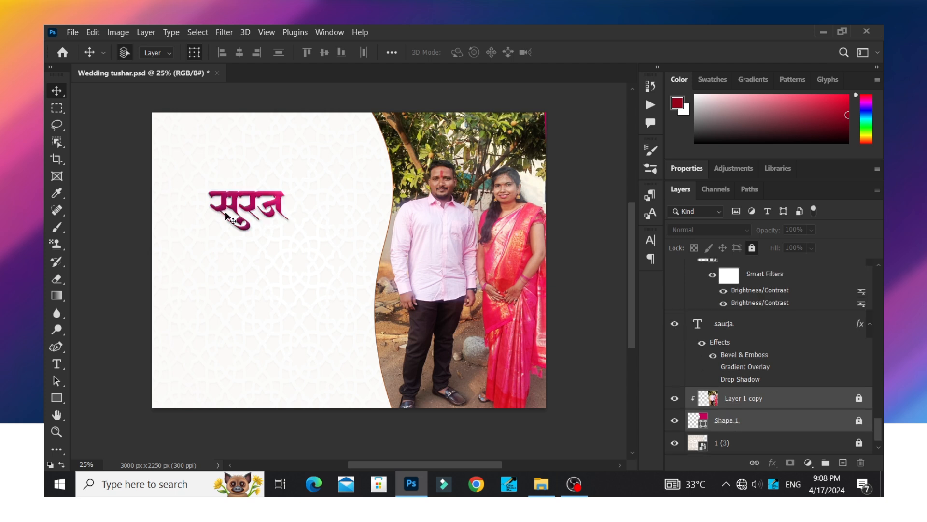
pyautogui.hotkey('ctrl', '+')
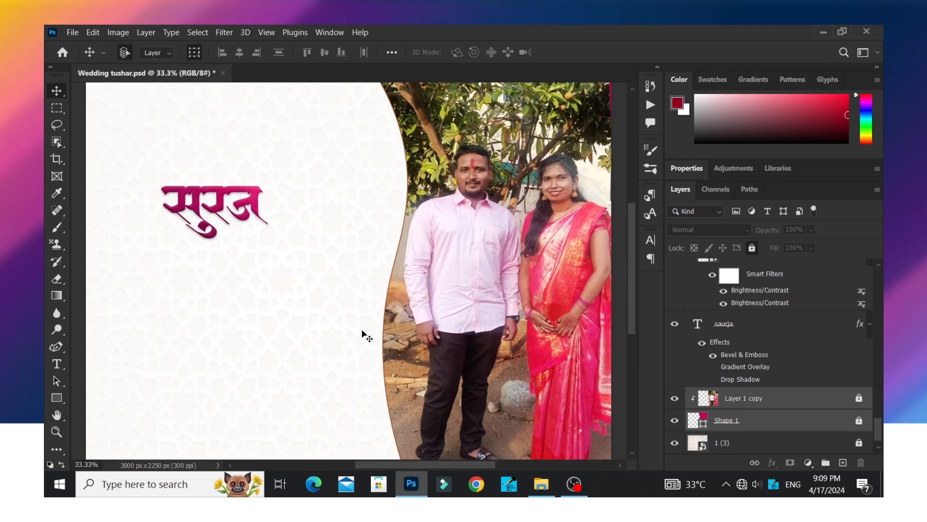
pyautogui.moveTo(400, 464); pyautogui.dragTo(376, 464)
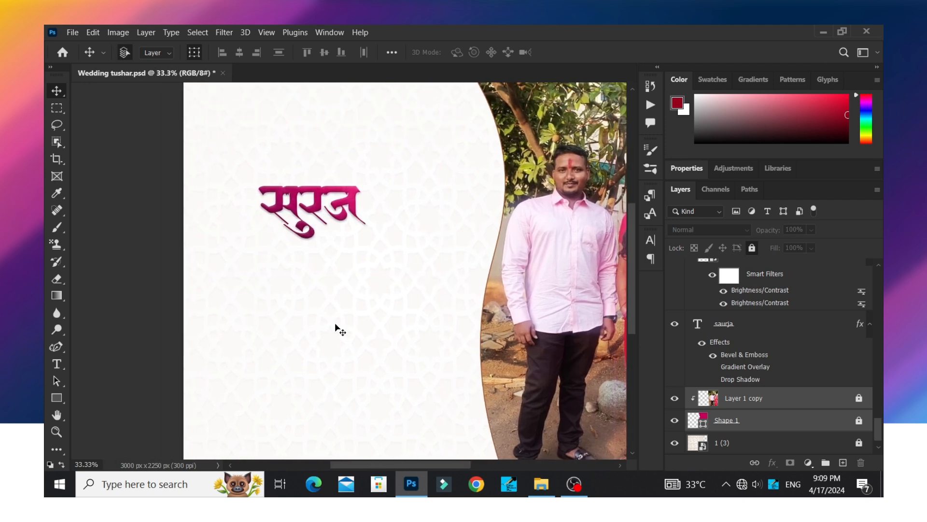
pyautogui.scroll(2, 337, 327)
pyautogui.click(348, 238)
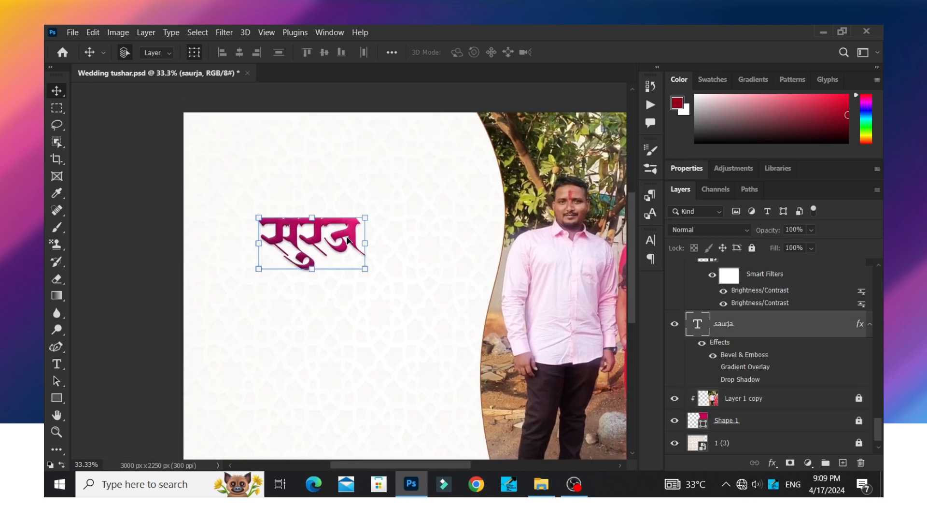
pyautogui.scroll(1, 347, 238)
pyautogui.click(348, 192)
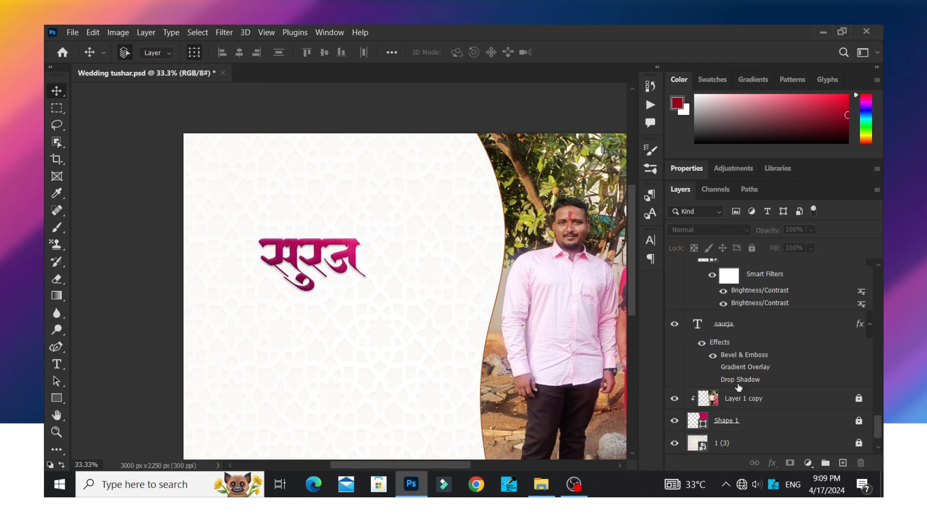
# Show the bride's name text layer located above the groom's name in the layer stack.
pyautogui.scroll(3, 728, 357)
pyautogui.scroll(1, 706, 326)
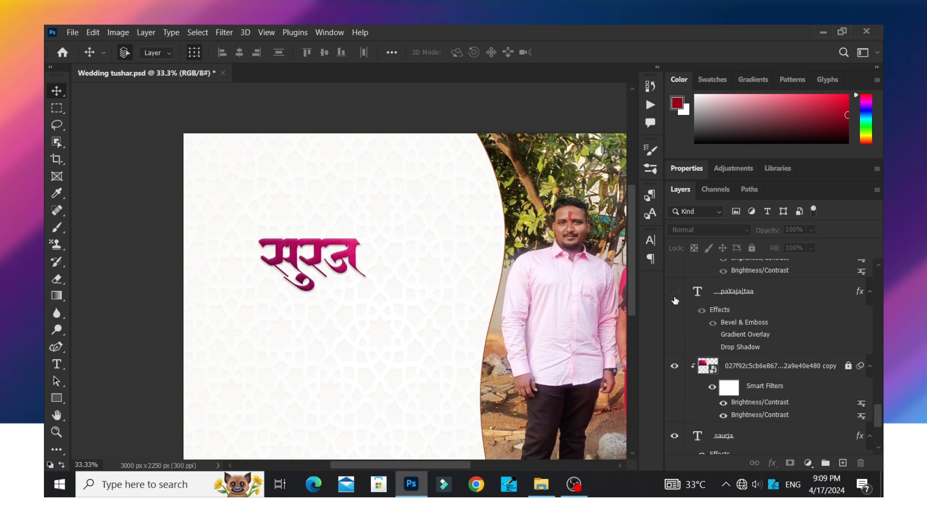
pyautogui.click(674, 292)
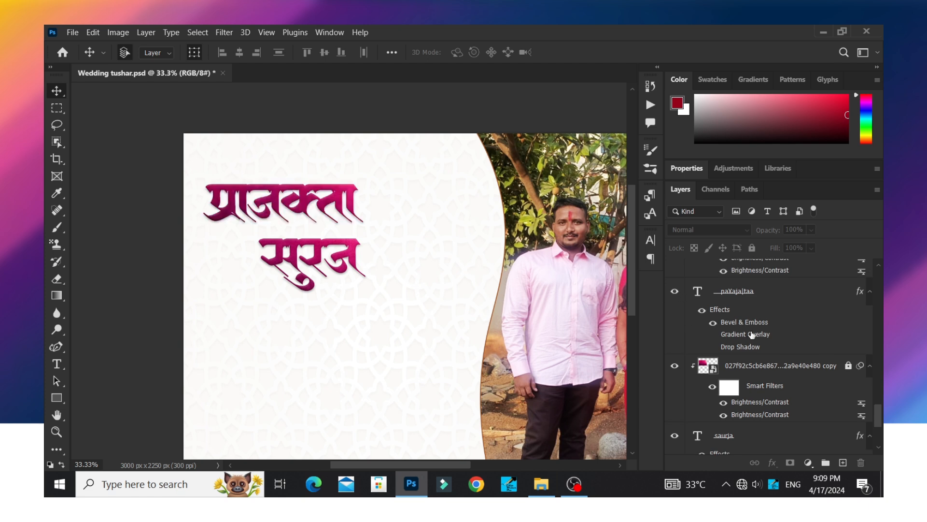
# Hide the texture image clipped to the groom's name and recolour the name text with the brown swatch.
pyautogui.scroll(2, 752, 335)
pyautogui.click(354, 254)
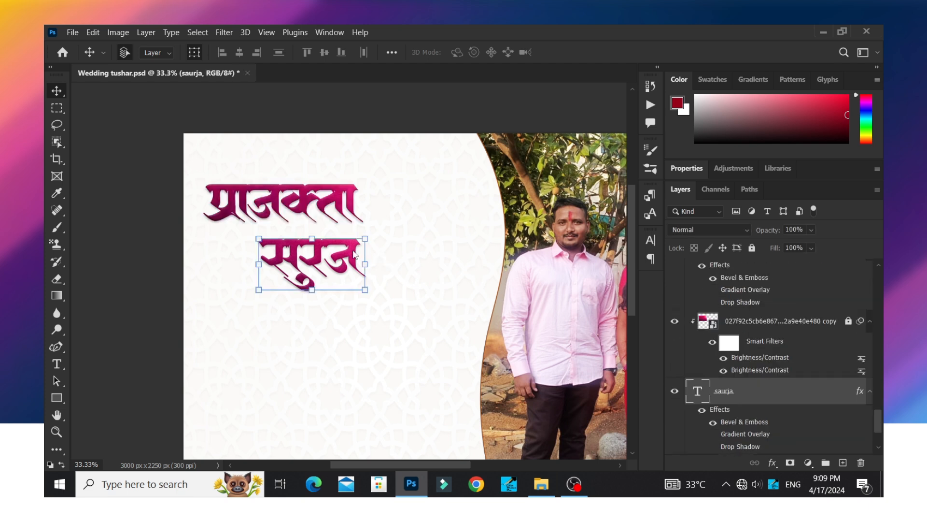
pyautogui.hscroll(5, 472, 464)
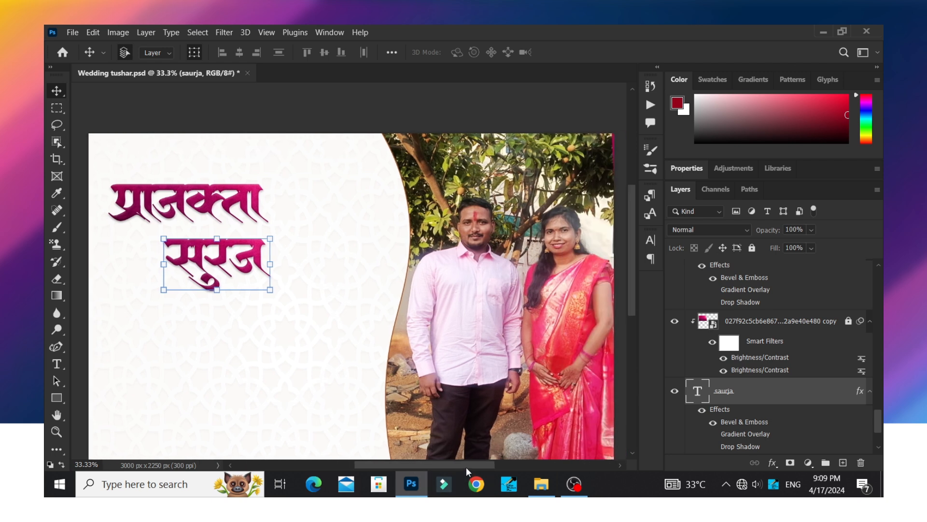
pyautogui.hscroll(-3, 465, 466)
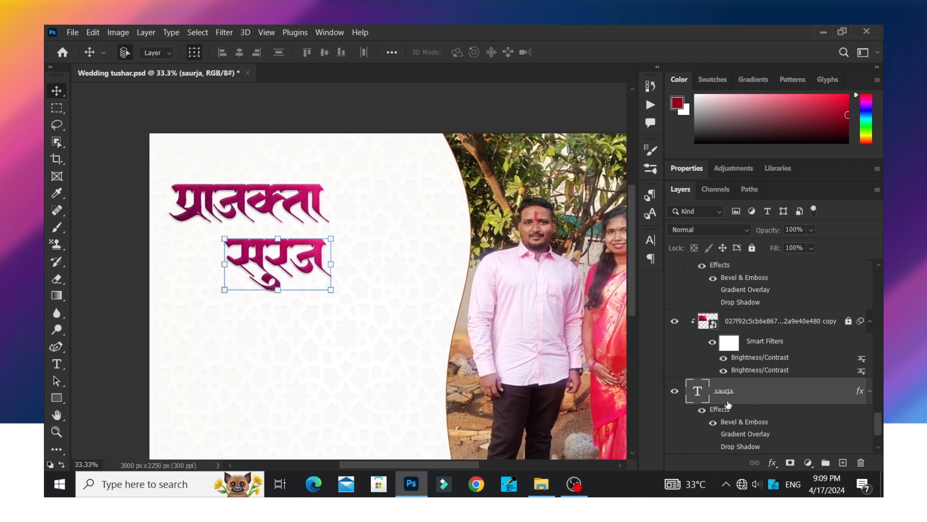
pyautogui.scroll(-1, 728, 405)
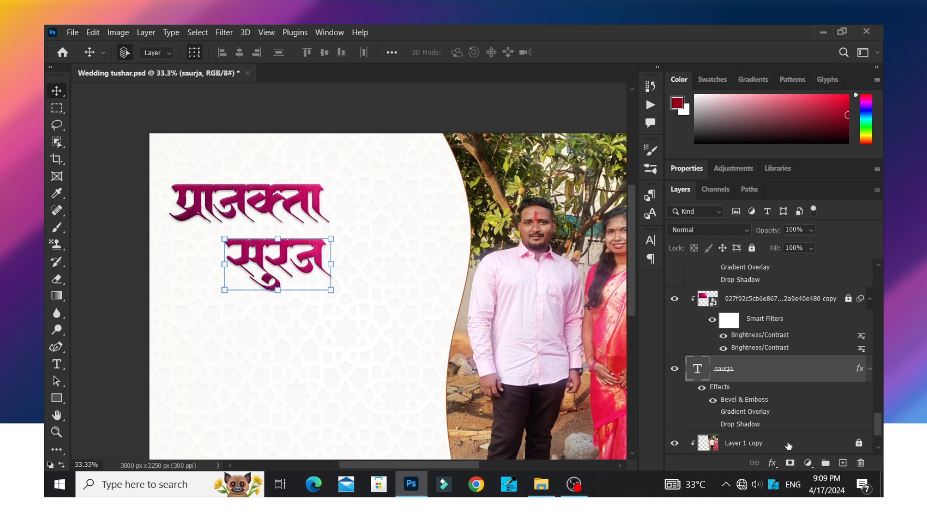
pyautogui.click(675, 298)
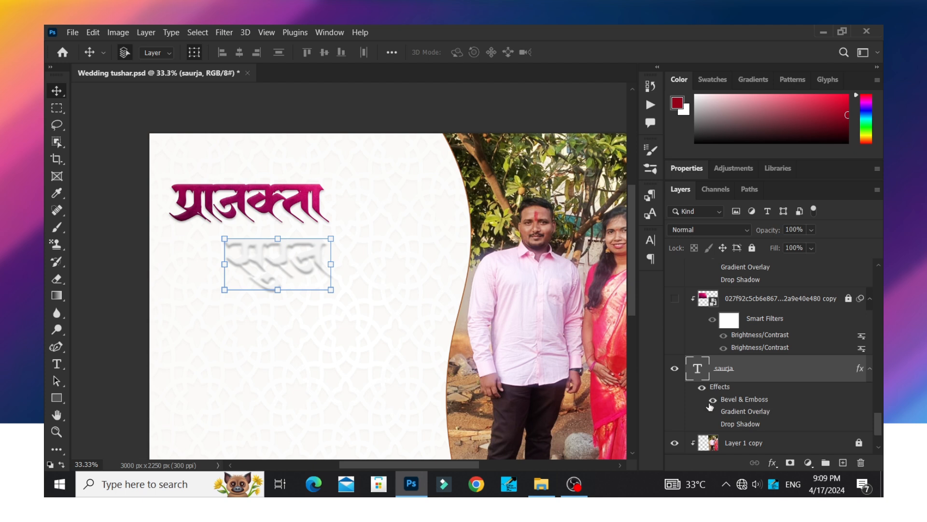
pyautogui.click(712, 80)
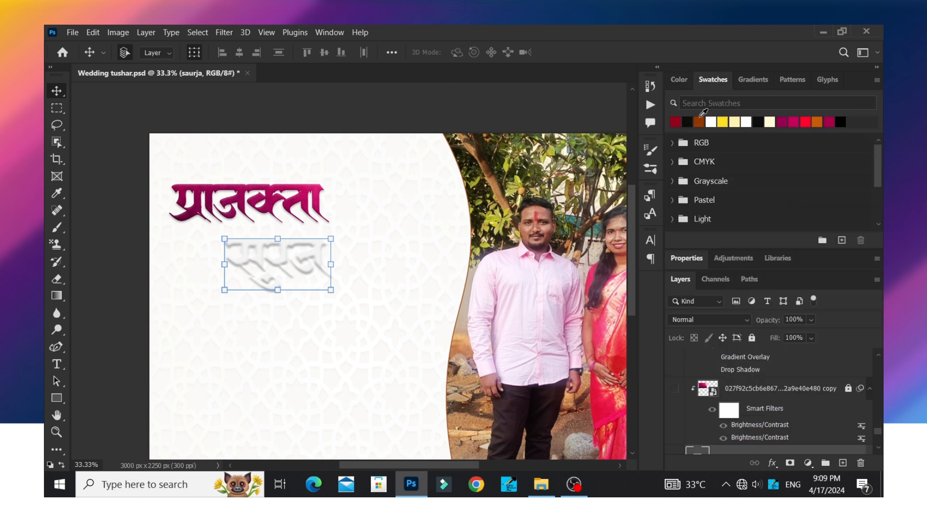
pyautogui.click(138, 265)
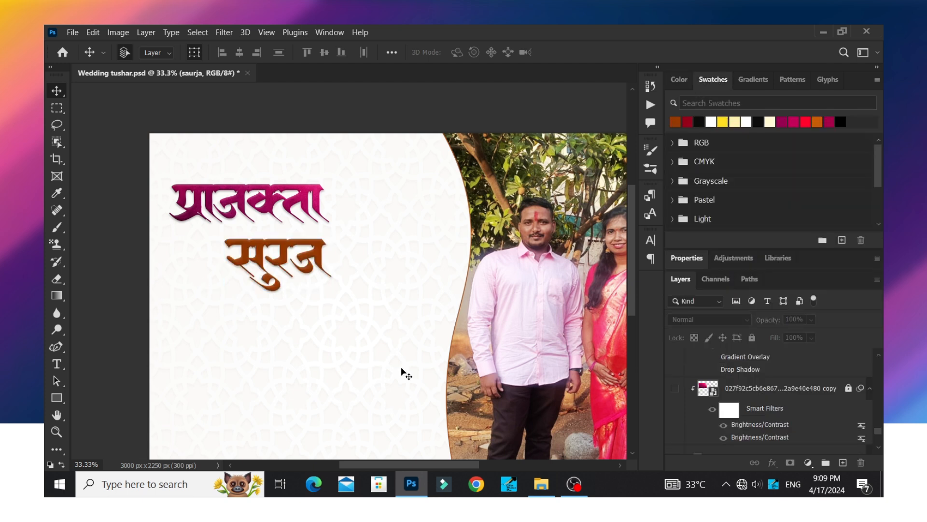
# Show the texture image clipped to the groom's name again so it covers the brown lettering.
pyautogui.hscroll(-3, 441, 457)
pyautogui.scroll(1, 347, 320)
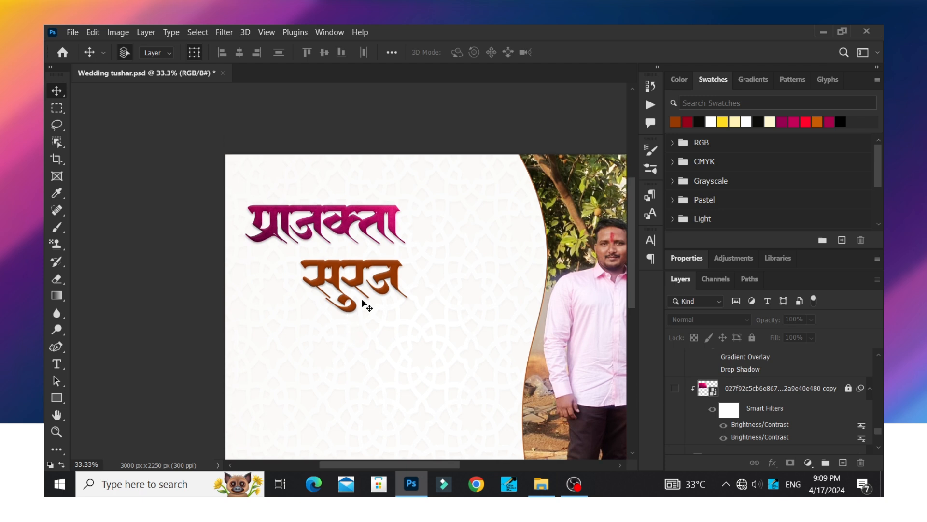
pyautogui.click(360, 276)
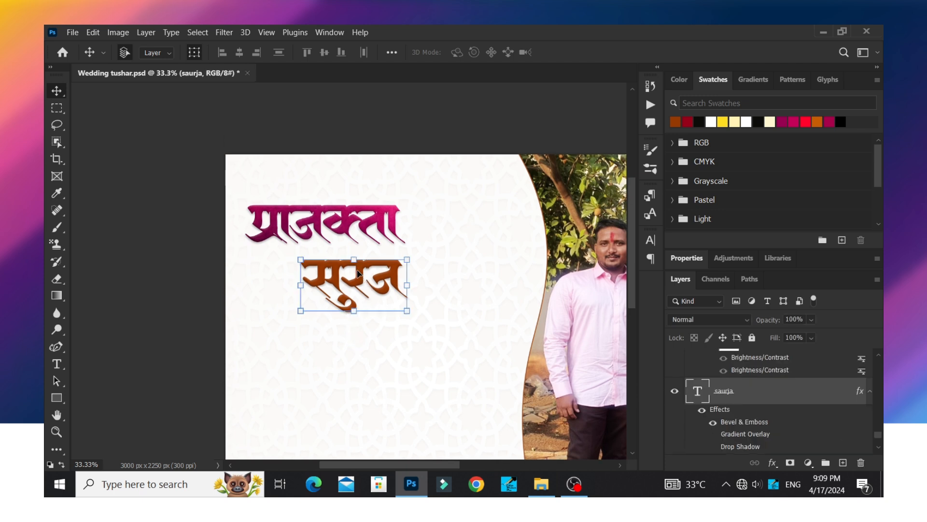
pyautogui.moveTo(448, 465); pyautogui.dragTo(457, 465)
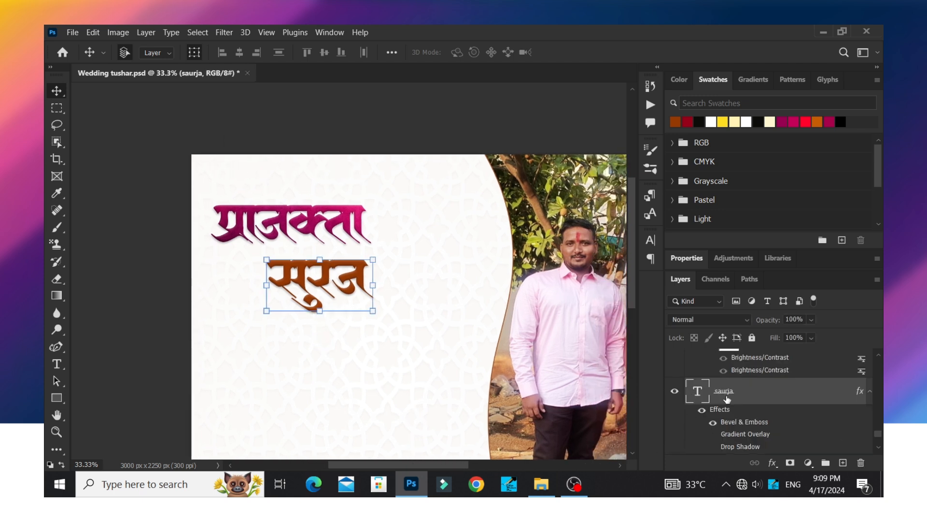
pyautogui.scroll(1, 728, 399)
pyautogui.scroll(2, 725, 352)
pyautogui.click(676, 390)
pyautogui.scroll(-3, 739, 393)
pyautogui.scroll(1, 730, 399)
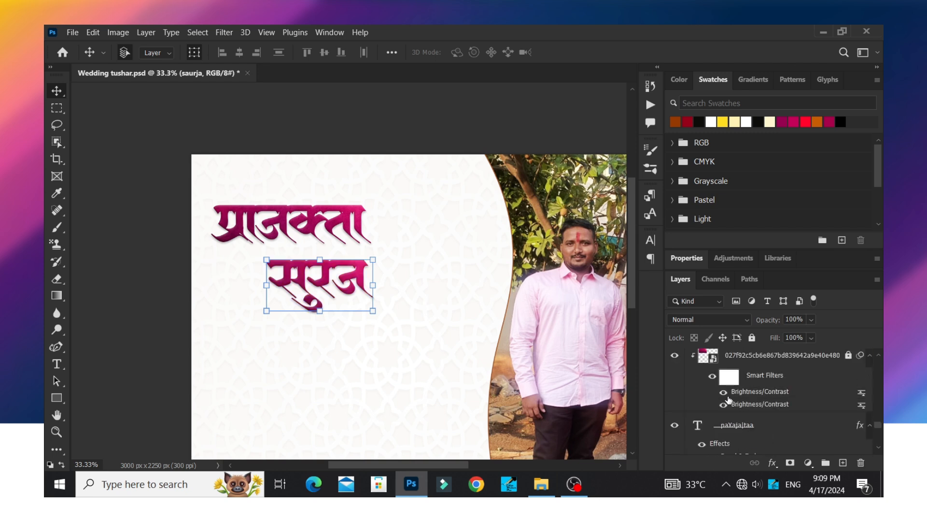
# Switch from the swatches back to the colour picker and shrink it to enlarge the layer list.
pyautogui.scroll(2, 730, 399)
pyautogui.click(677, 80)
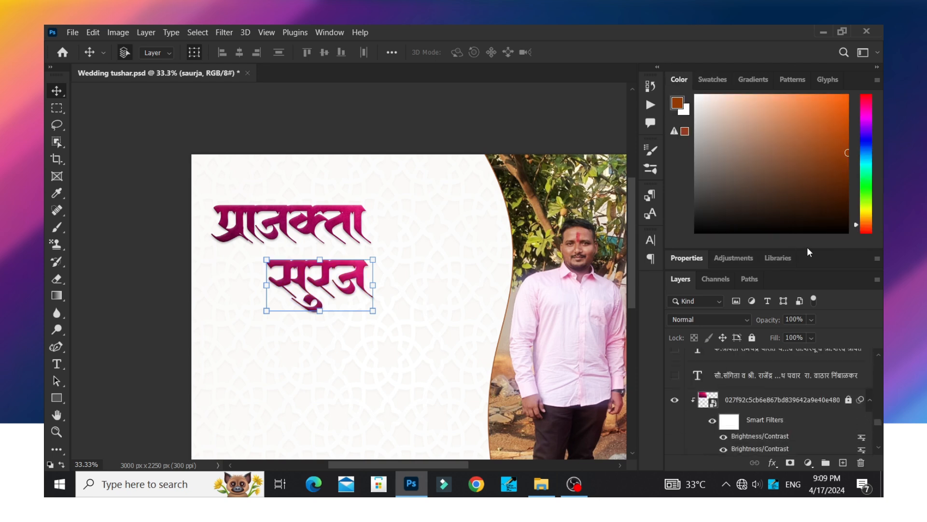
pyautogui.moveTo(810, 249); pyautogui.dragTo(810, 161)
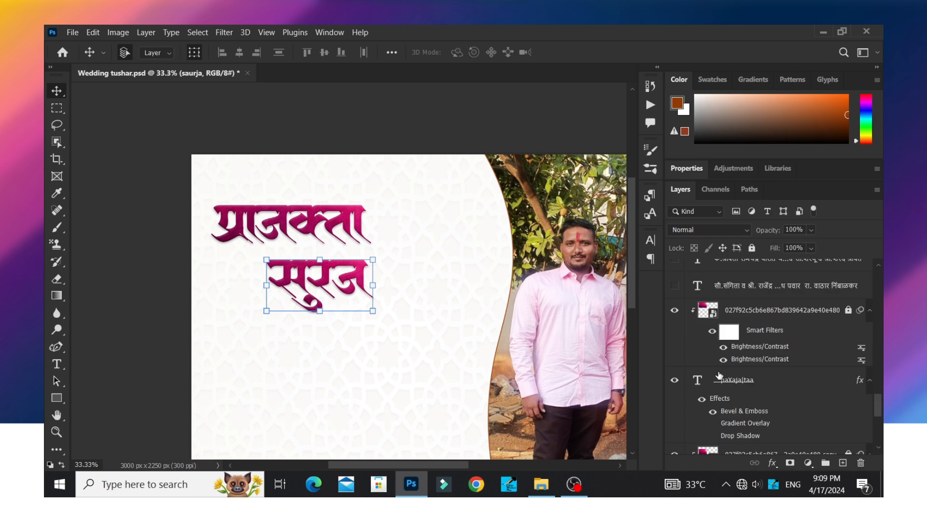
# Show the two family details text layers, one beside the groom's name and one beside the bride's name.
pyautogui.scroll(1, 685, 333)
pyautogui.click(675, 307)
pyautogui.moveTo(458, 465); pyautogui.dragTo(470, 465)
pyautogui.scroll(2, 698, 356)
pyautogui.click(675, 325)
pyautogui.scroll(-1, 423, 275)
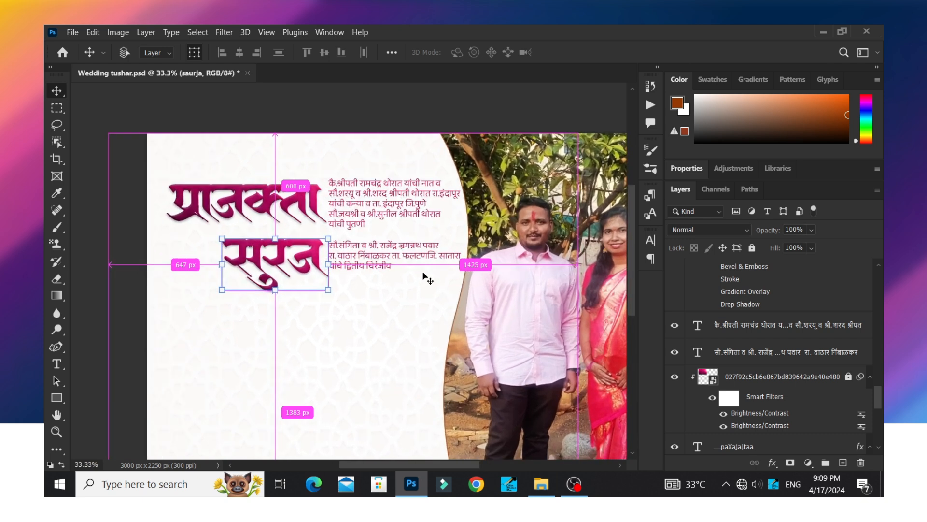
pyautogui.scroll(1, 437, 217)
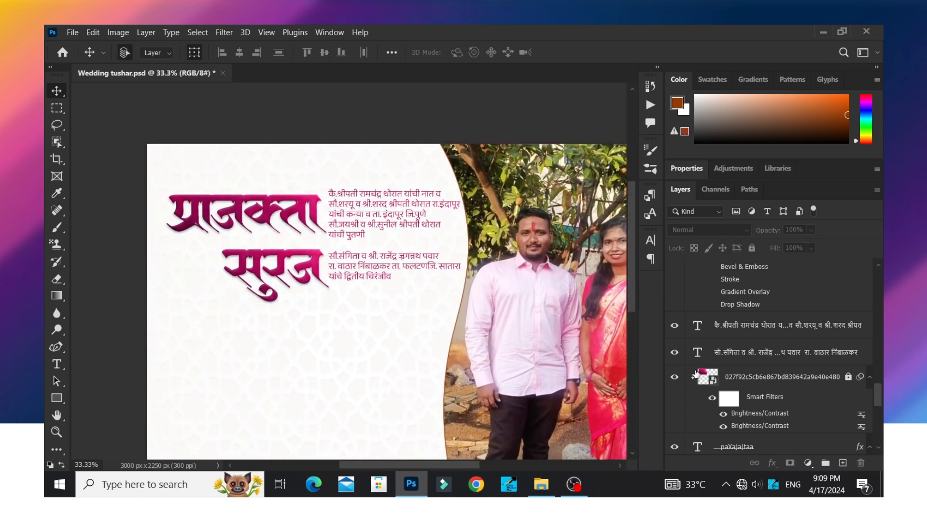
# Show the small prefix texts चि.सौ.कां. above the bride's name and चि. beside the groom's name.
pyautogui.scroll(2, 687, 336)
pyautogui.click(674, 326)
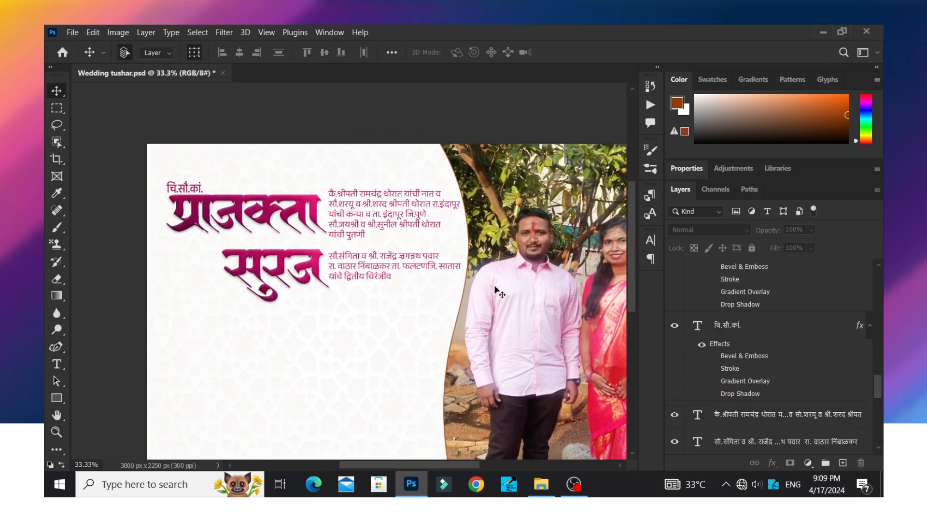
pyautogui.scroll(1, 695, 341)
pyautogui.click(674, 280)
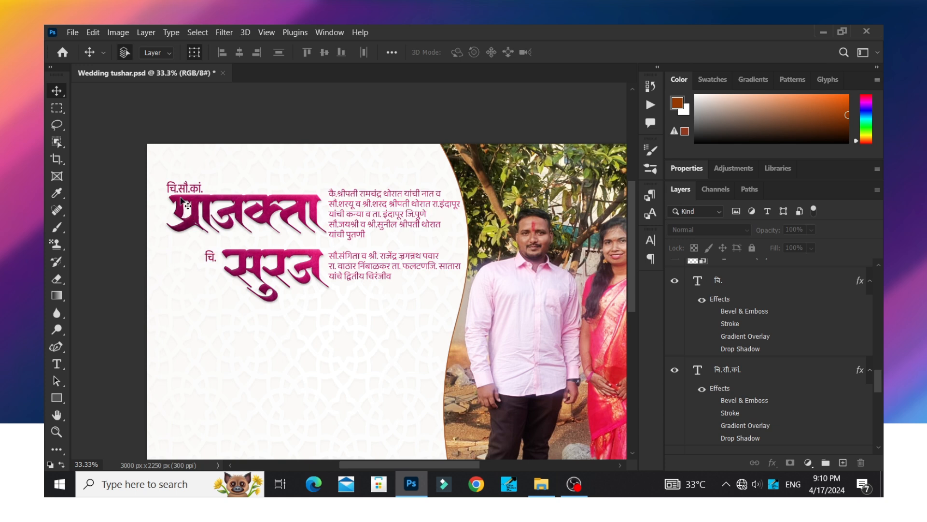
# Examine both family details texts, checking the font and available font styles of the groom's family text.
pyautogui.scroll(-1, 332, 209)
pyautogui.scroll(2, 364, 318)
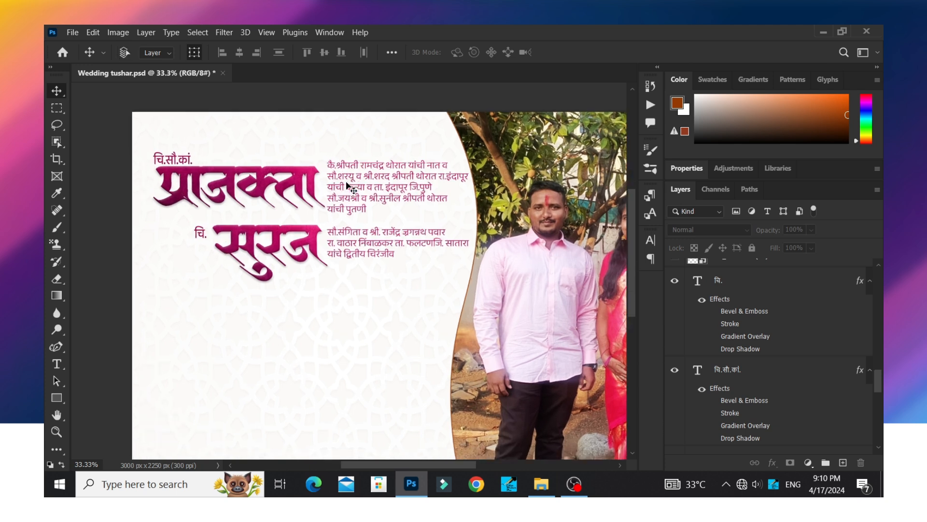
pyautogui.scroll(1, 468, 393)
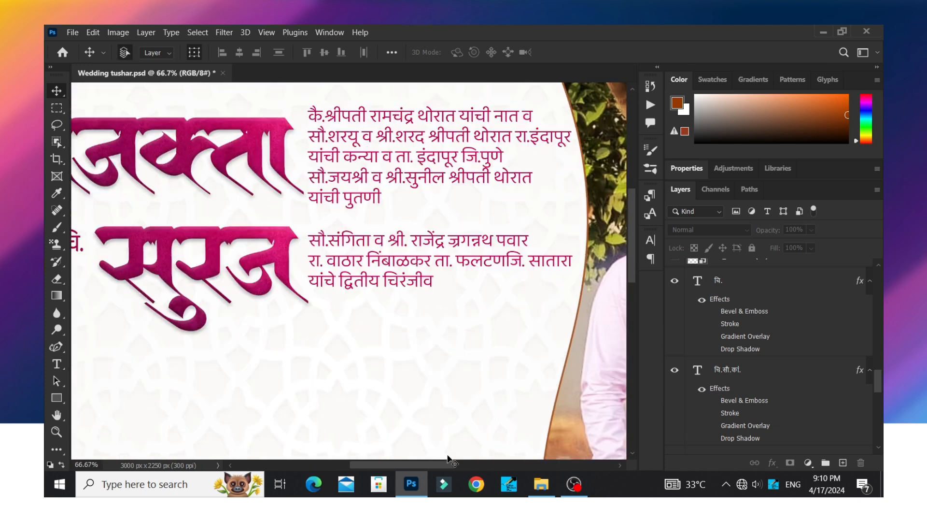
pyautogui.hscroll(1, 447, 469)
pyautogui.scroll(2, 434, 352)
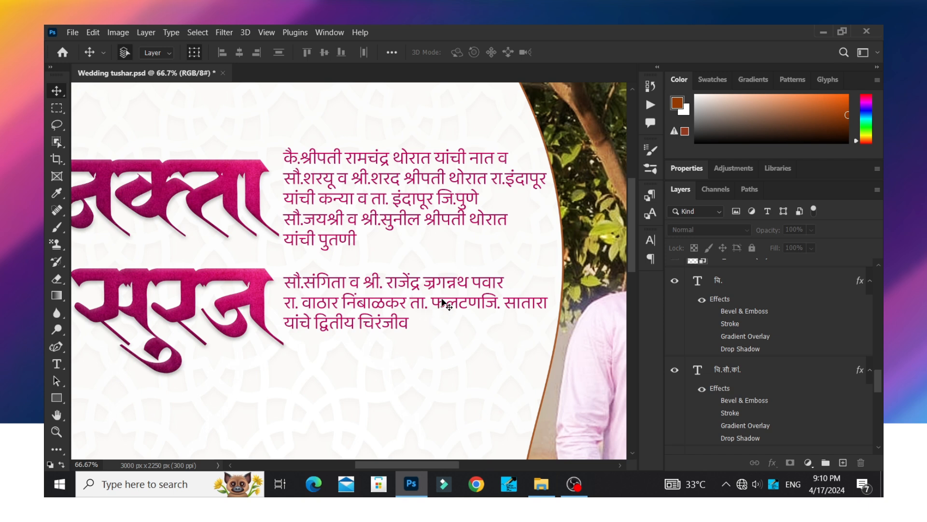
pyautogui.click(418, 309)
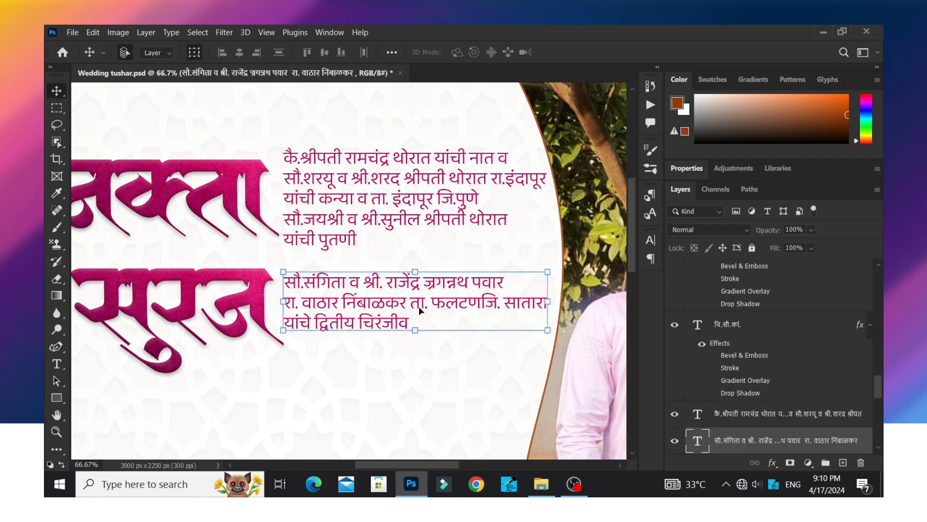
pyautogui.click(60, 361)
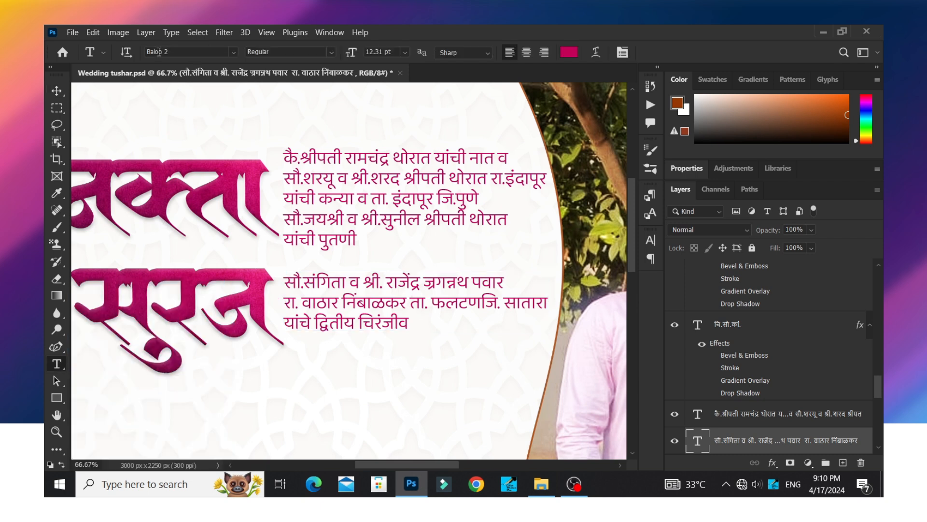
pyautogui.click(332, 51)
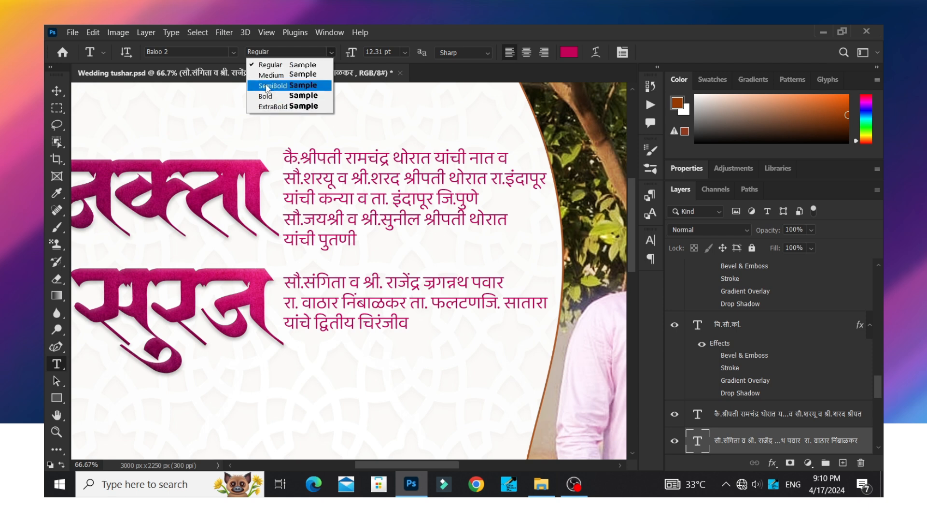
pyautogui.click(58, 93)
pyautogui.click(478, 377)
pyautogui.hotkey('ctrl', '-')
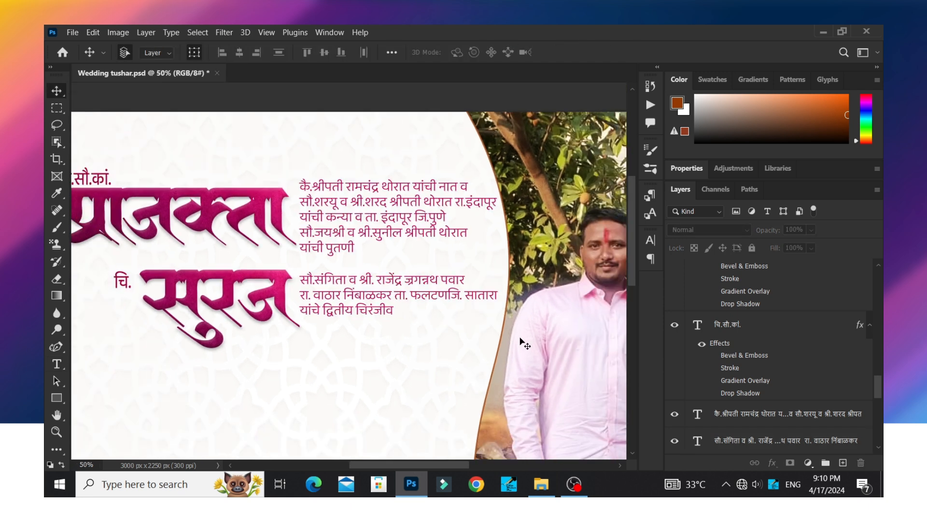
# Show the Ganesha image layer VG_GOD PNG (19) and the invocation text ।। श्री गणेशाय नम: ।। beside it.
pyautogui.scroll(3, 747, 353)
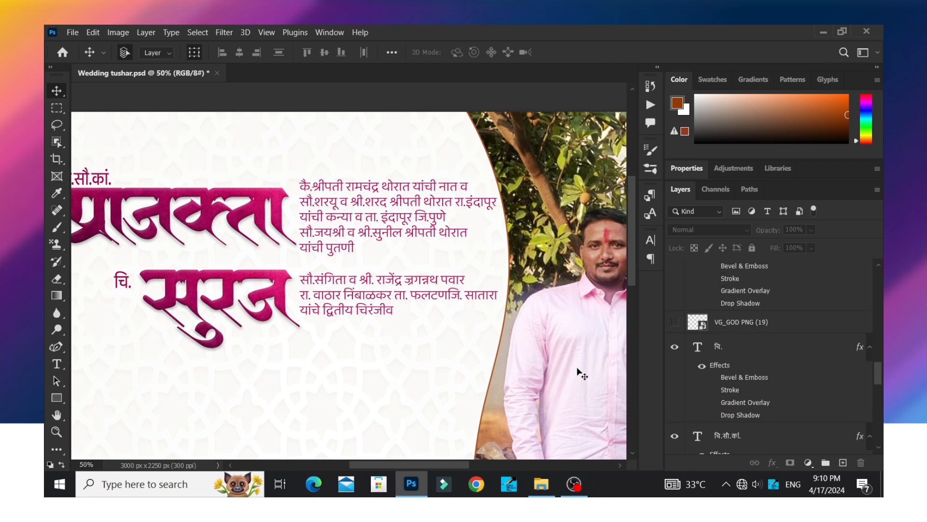
pyautogui.moveTo(464, 466); pyautogui.dragTo(451, 464)
pyautogui.scroll(3, 676, 405)
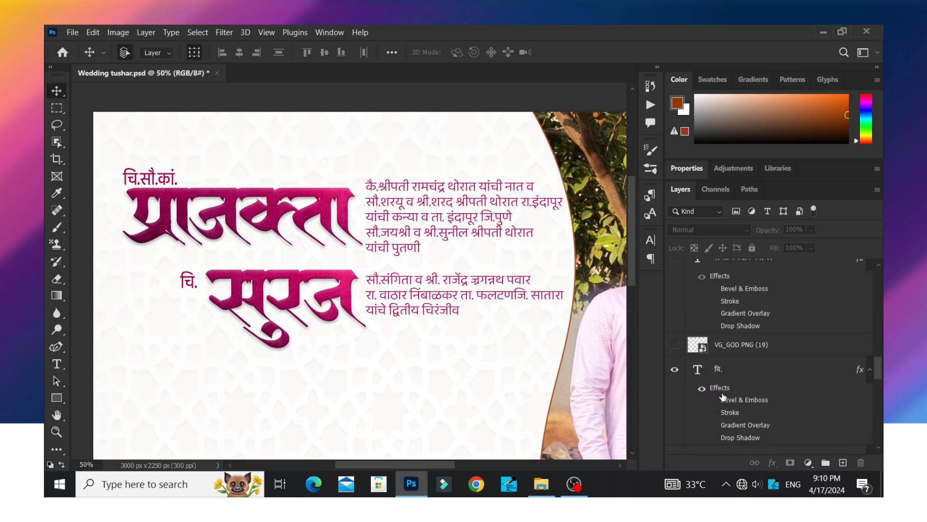
pyautogui.click(675, 391)
pyautogui.scroll(1, 692, 387)
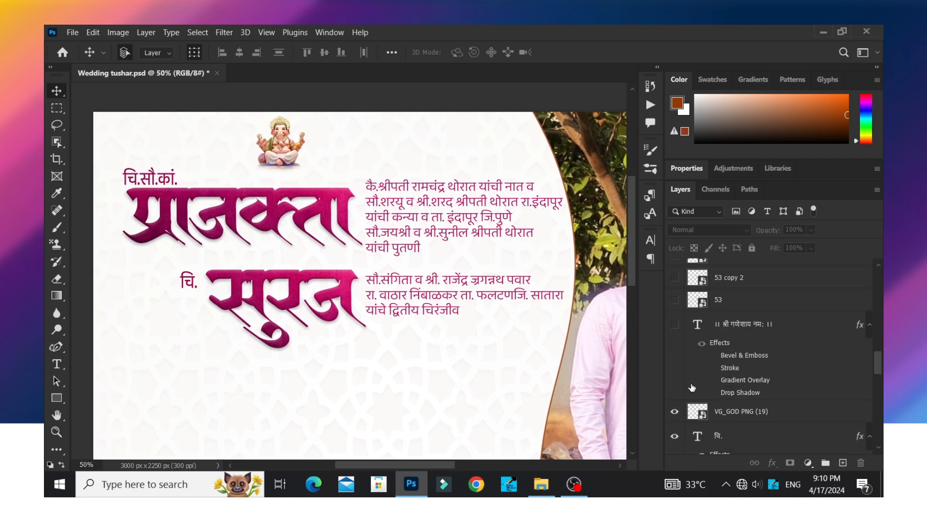
pyautogui.click(675, 324)
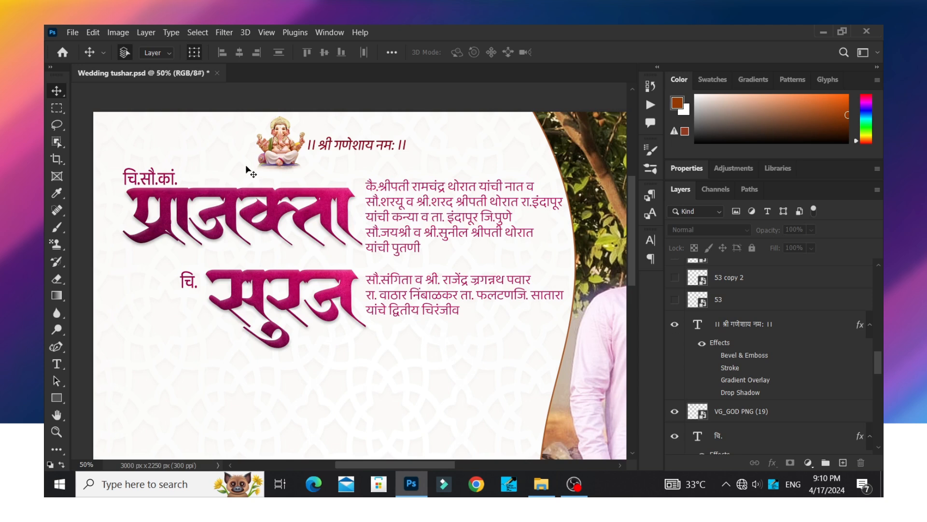
pyautogui.scroll(1, 289, 155)
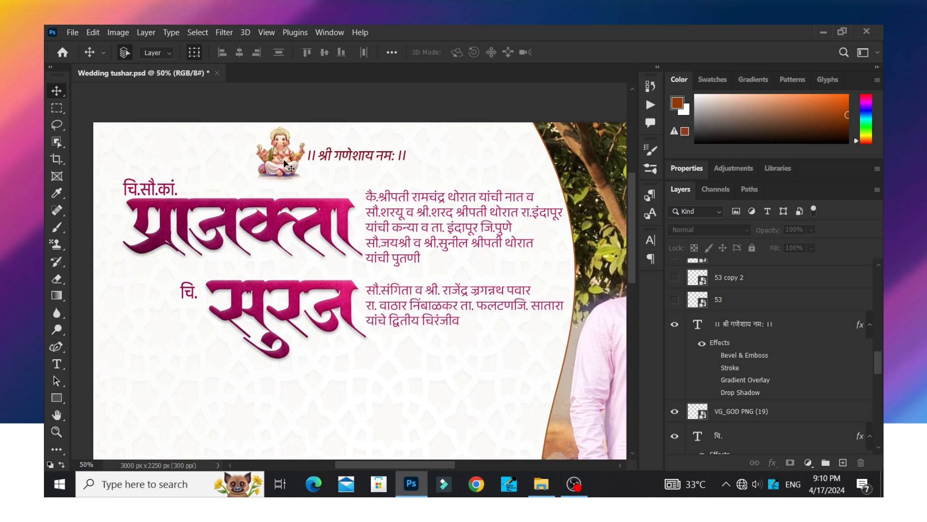
# Show the ornamental divider layers 53, 53 copy 2 and 53 copy above the Ganesha invocation text layer.
pyautogui.click(285, 164)
pyautogui.click(350, 111)
pyautogui.click(289, 167)
pyautogui.click(349, 160)
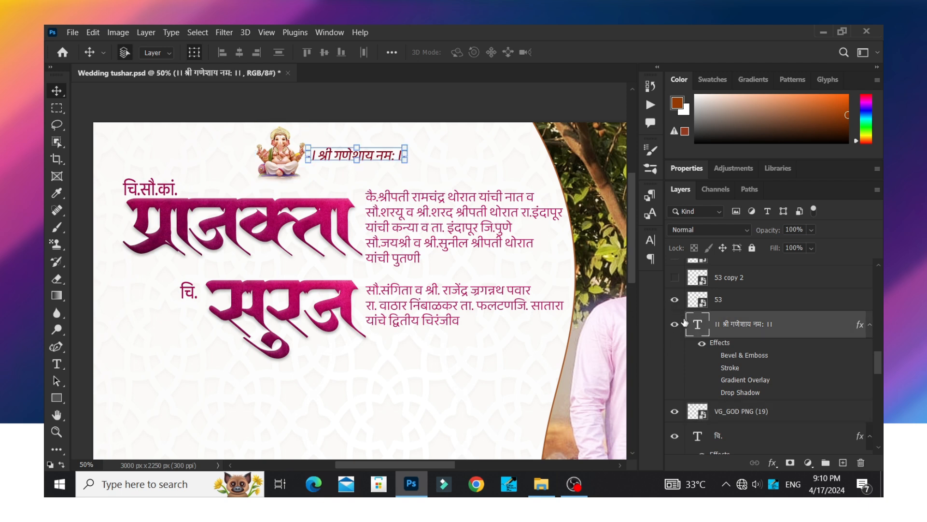
pyautogui.scroll(1, 685, 322)
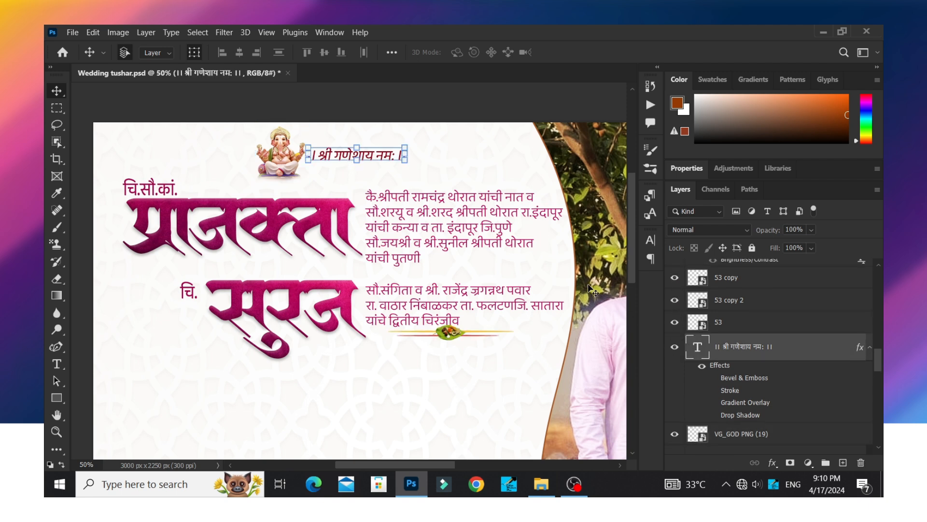
pyautogui.scroll(2, 691, 319)
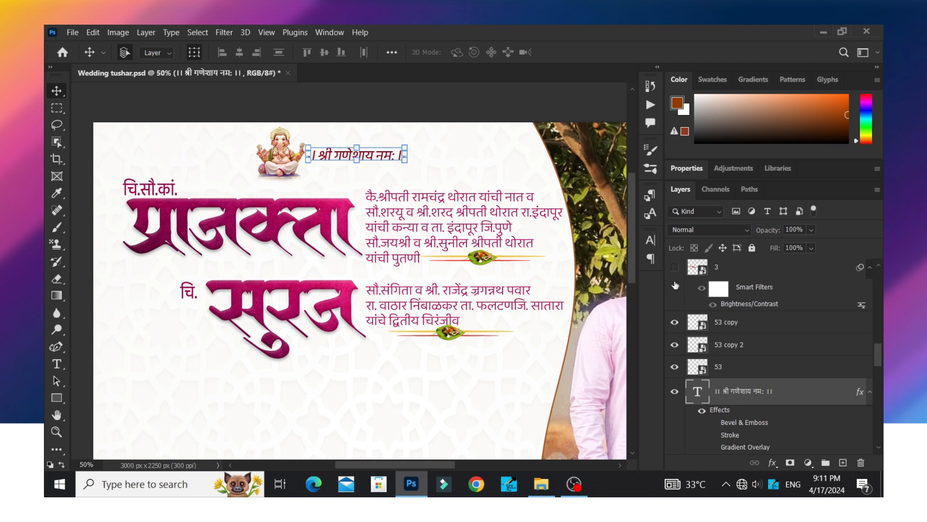
# Show layer 3 with the wedding title calligraphy and golden pot below the names, and clear the layer selection.
pyautogui.click(675, 266)
pyautogui.hotkey('ctrl', '-')
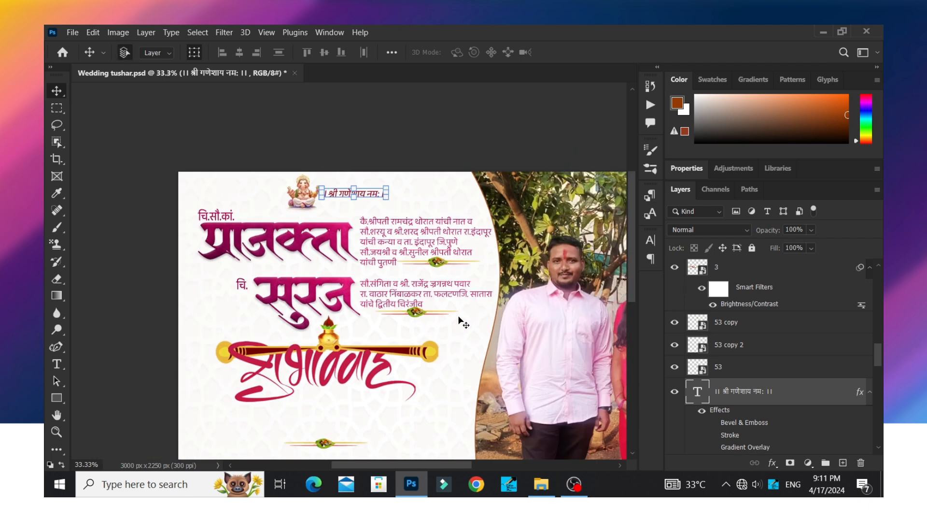
pyautogui.scroll(-3, 461, 321)
pyautogui.hotkey('ctrl', '+')
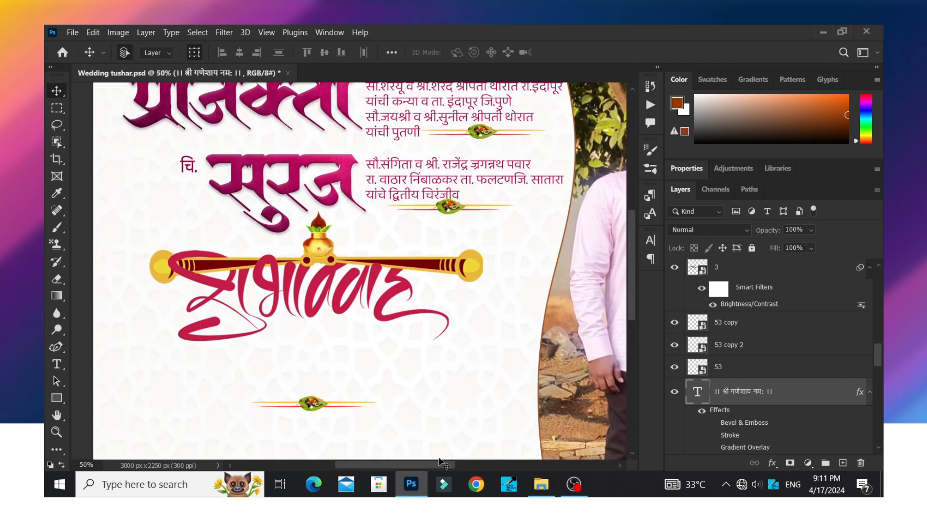
pyautogui.click(437, 459)
pyautogui.moveTo(436, 465); pyautogui.dragTo(408, 403)
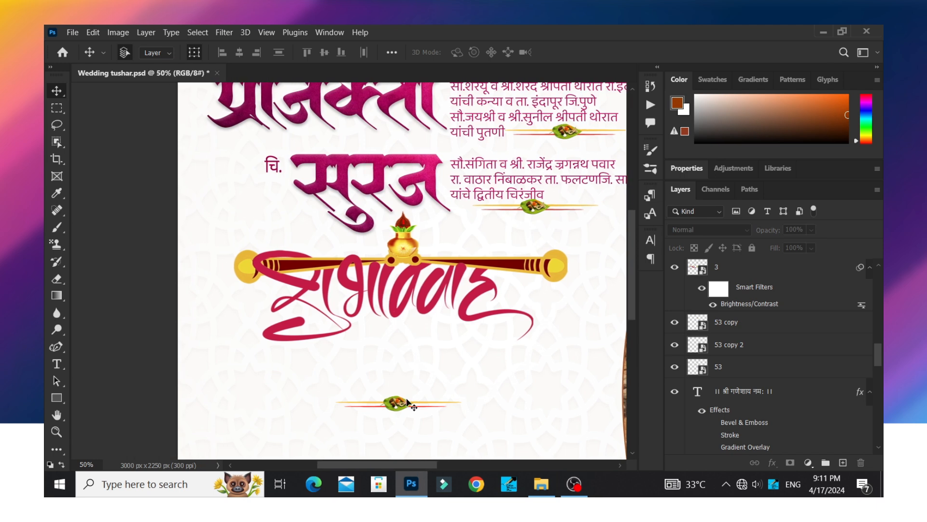
# Try to move the wedding title calligraphy of layer 3 slightly lower on the card.
pyautogui.scroll(1, 408, 403)
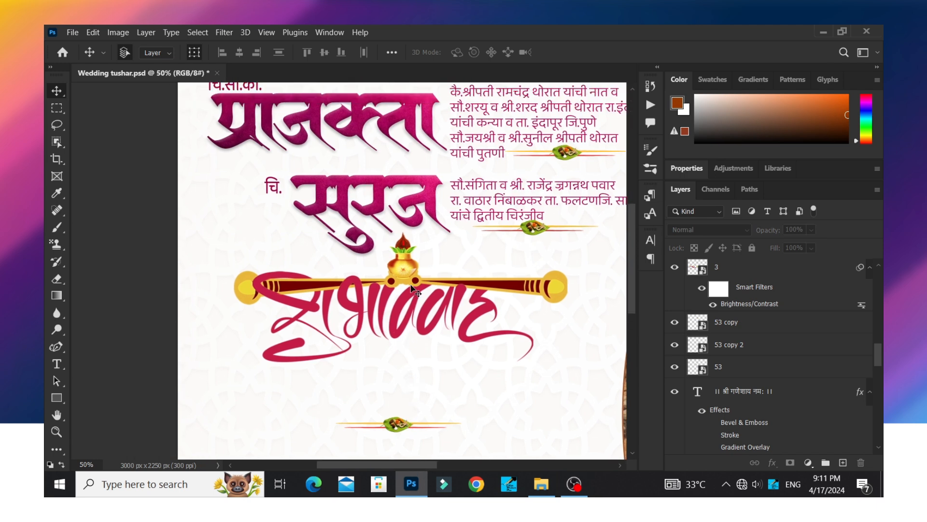
pyautogui.scroll(-2, 416, 291)
pyautogui.click(418, 251)
pyautogui.scroll(1, 453, 262)
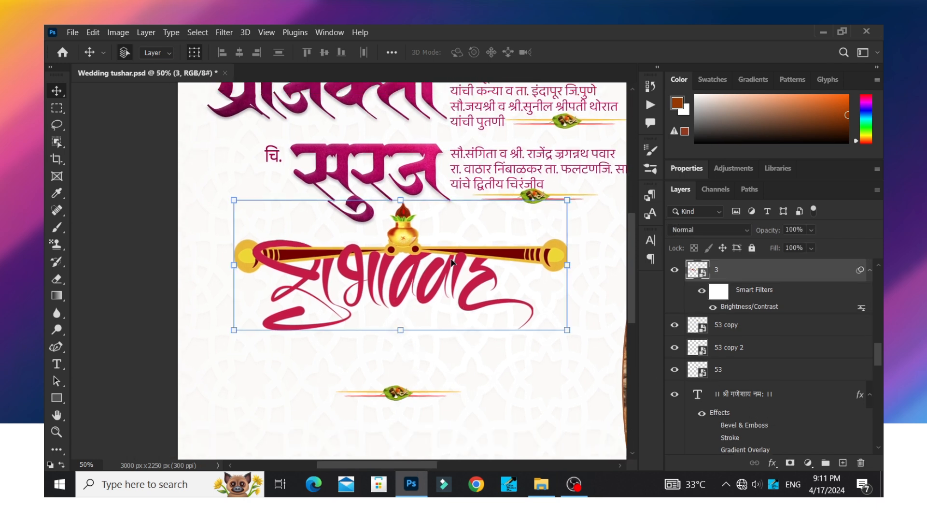
pyautogui.moveTo(454, 258); pyautogui.dragTo(452, 275)
pyautogui.hotkey('ctrl', 'z')
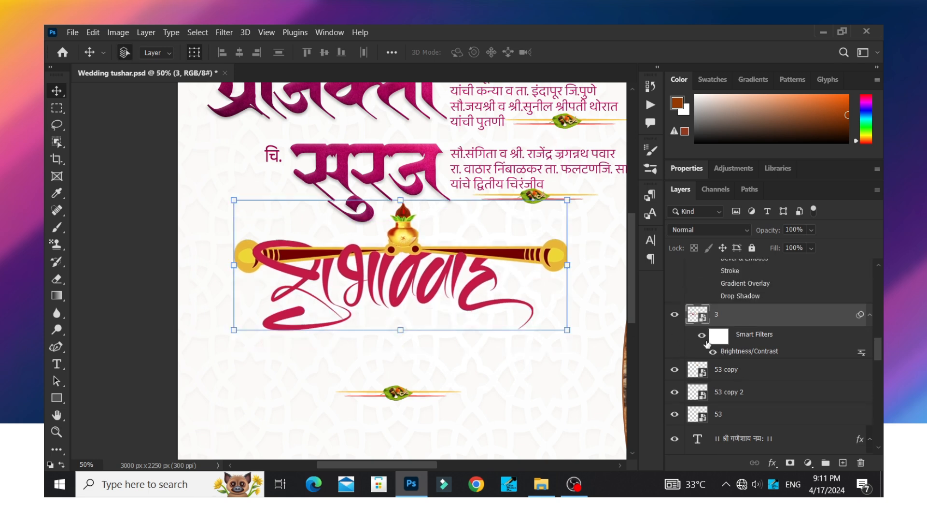
# Clear the layer selection and show the wedding date text रविवार दि २८/०४/२०२४ below the title calligraphy.
pyautogui.scroll(3, 706, 344)
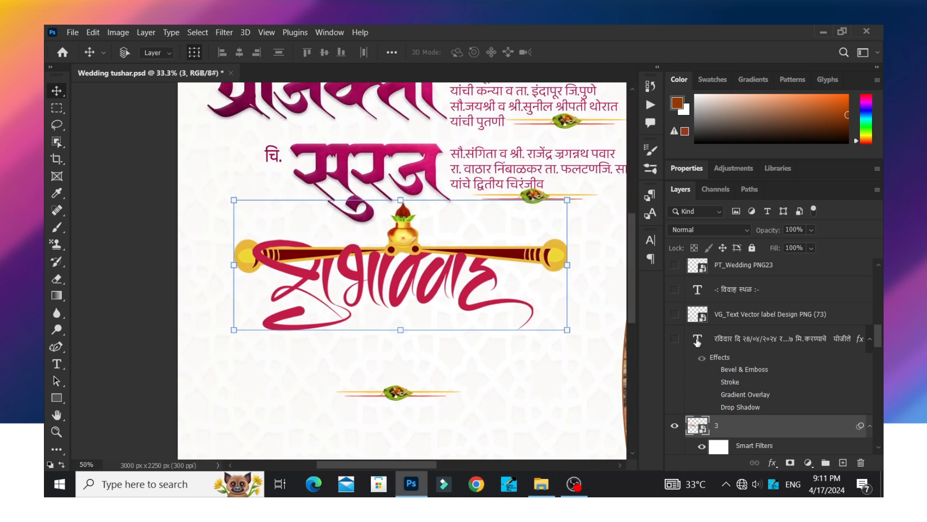
pyautogui.hscroll(3, 432, 462)
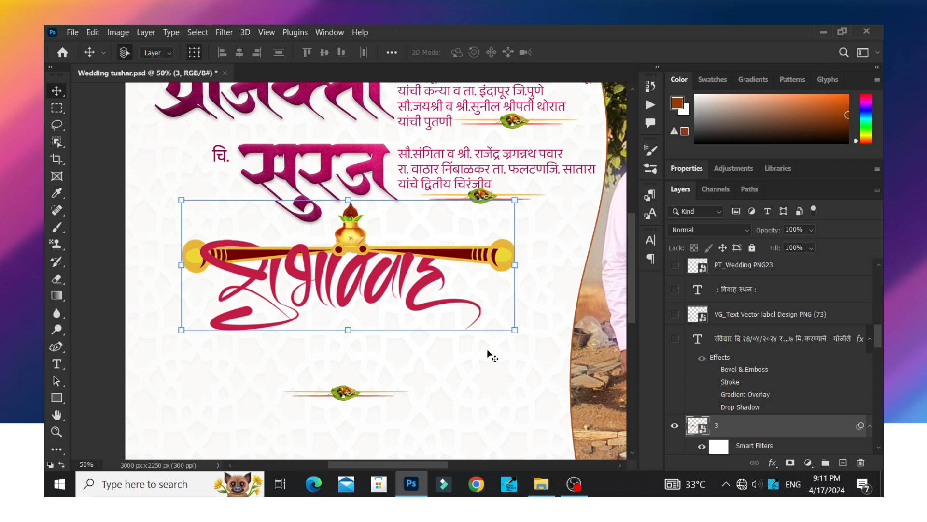
pyautogui.hotkey('ctrl', '-')
pyautogui.moveTo(198, 292); pyautogui.dragTo(425, 427)
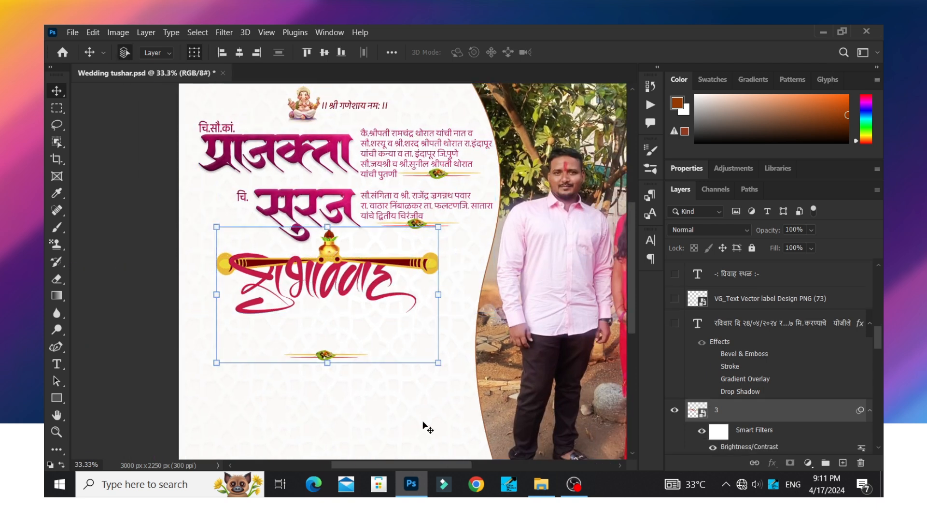
pyautogui.click(425, 434)
pyautogui.scroll(2, 679, 377)
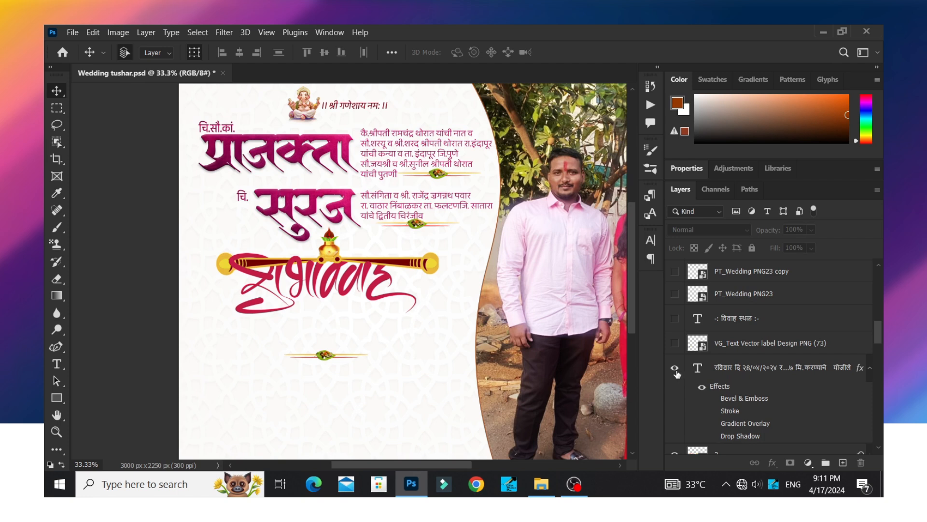
pyautogui.click(676, 370)
pyautogui.hotkey('ctrl', '+')
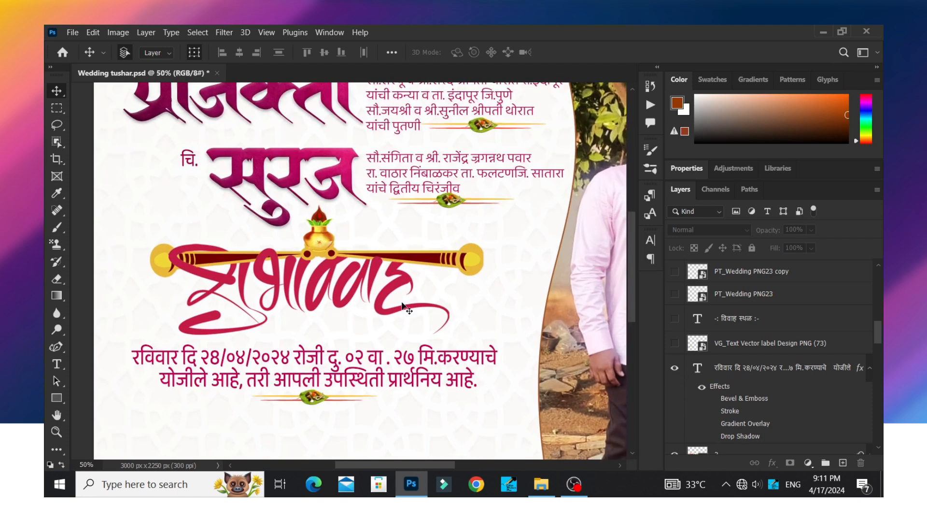
pyautogui.hscroll(-2, 440, 463)
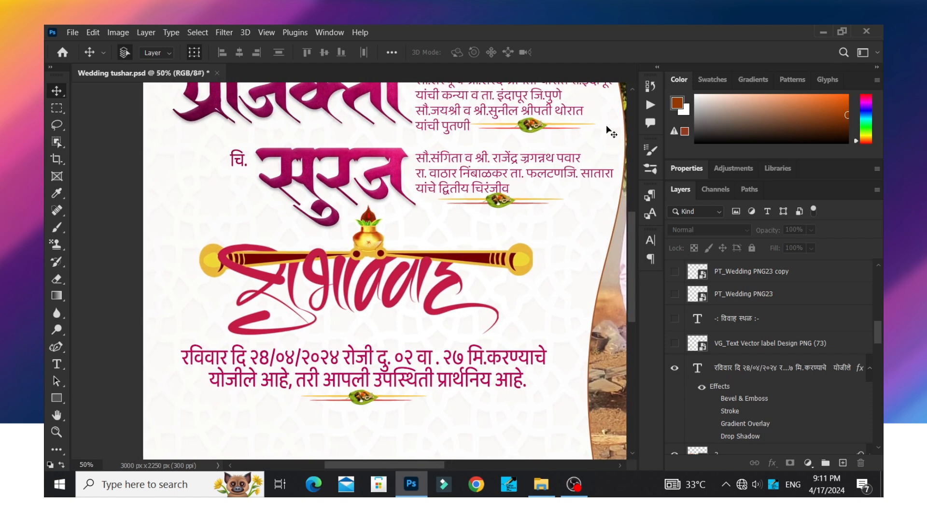
pyautogui.scroll(-1, 263, 387)
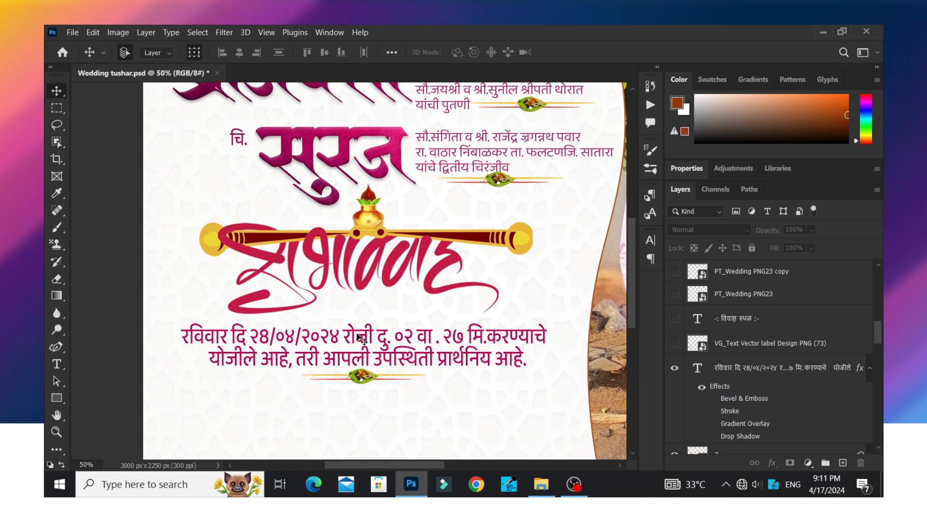
# Show the label VG_Text Vector label Design PNG (73) below the date text and its heading -: विवाह स्थळ :-.
pyautogui.click(453, 139)
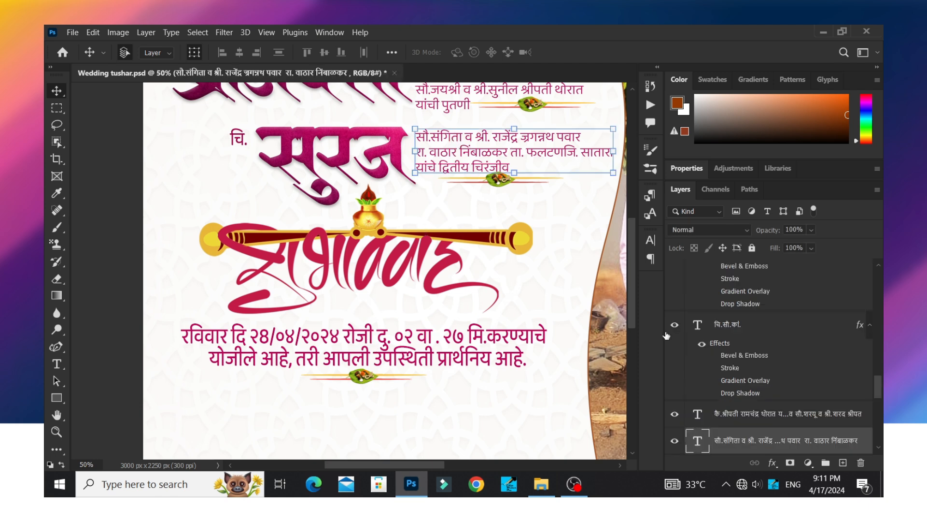
pyautogui.scroll(5, 739, 385)
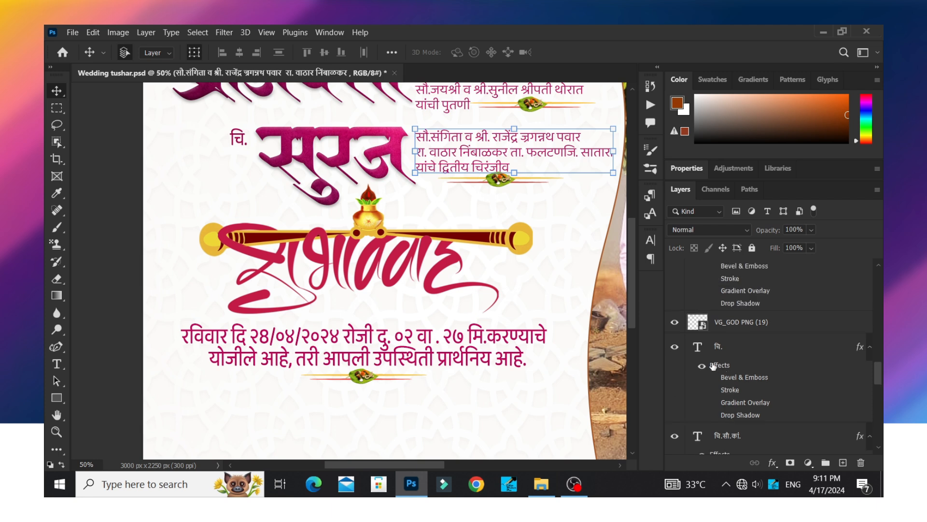
pyautogui.scroll(-5, 733, 363)
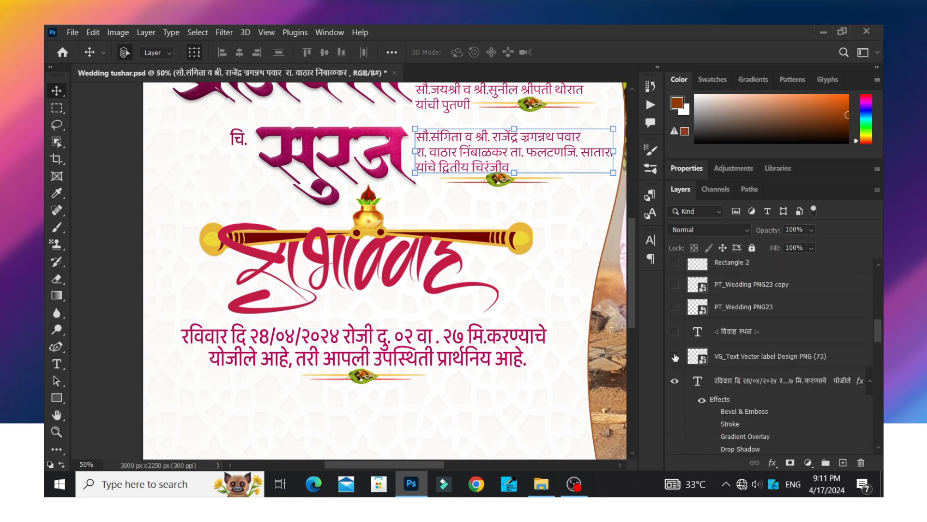
pyautogui.click(675, 355)
pyautogui.scroll(-5, 441, 314)
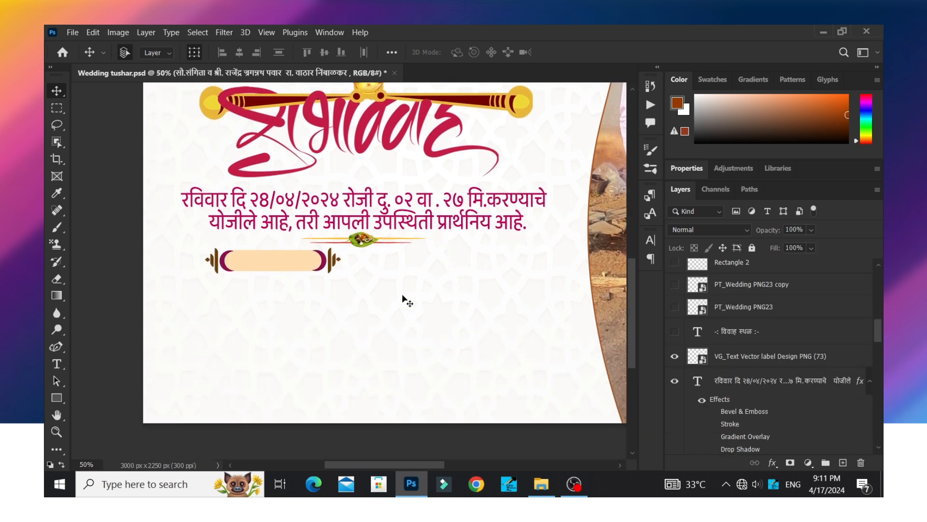
pyautogui.click(301, 259)
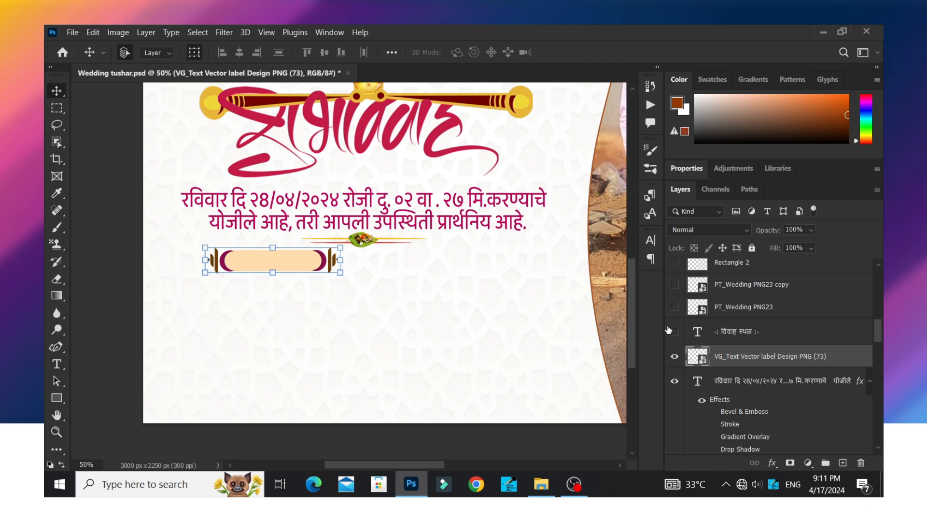
pyautogui.click(685, 341)
pyautogui.scroll(1, 685, 342)
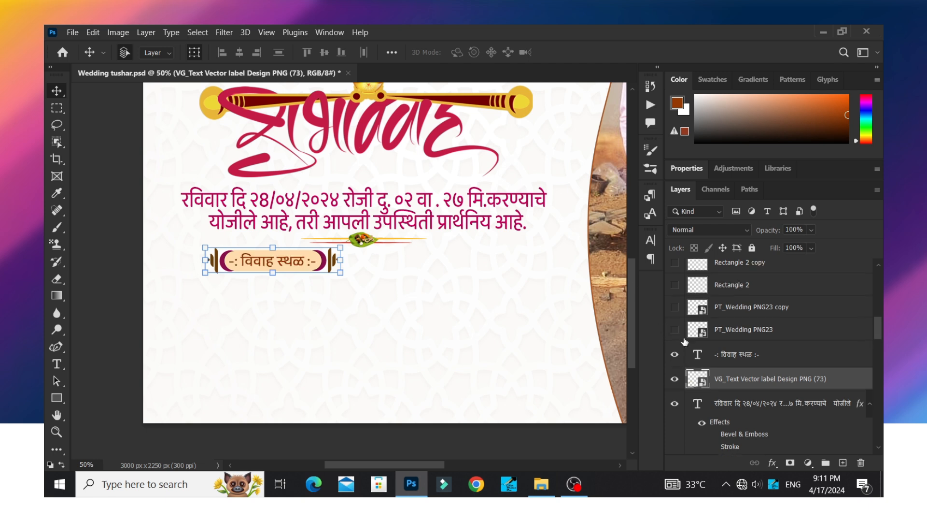
# Show the drum layers PT_Wedding PNG23 and PT_Wedding PNG23 copy with the ornament layers Rectangle 2 and Rectangle 2 copy.
pyautogui.click(674, 329)
pyautogui.click(674, 308)
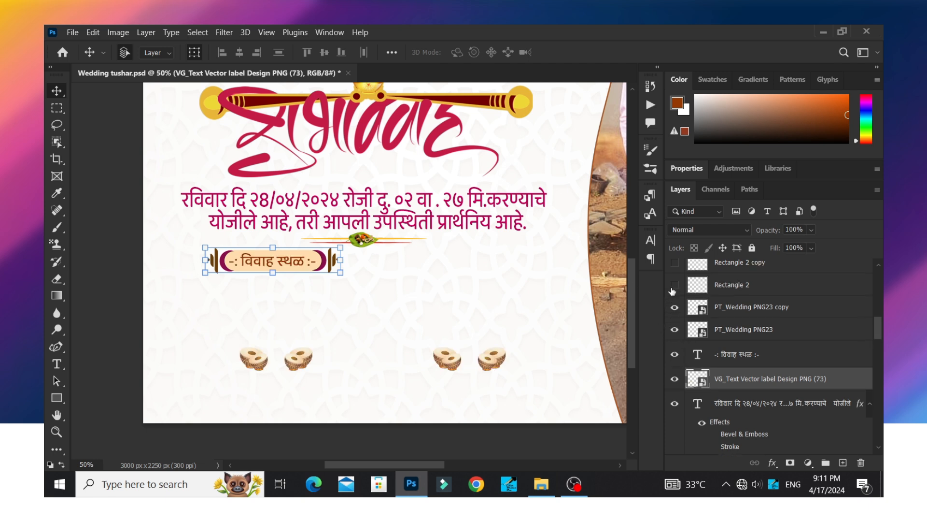
pyautogui.click(674, 285)
pyautogui.scroll(2, 671, 309)
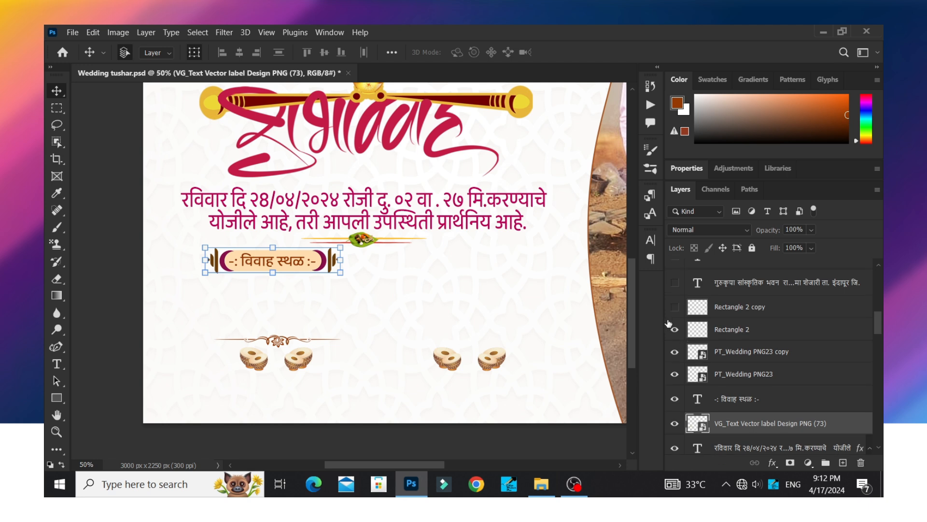
pyautogui.click(675, 306)
# Show the venue text, label copy 2 with the ceremony date text, and the headings -: साखरपुडा व हळदी समारंभ :- and -: निमंत्रक :-.
pyautogui.click(674, 283)
pyautogui.scroll(2, 675, 285)
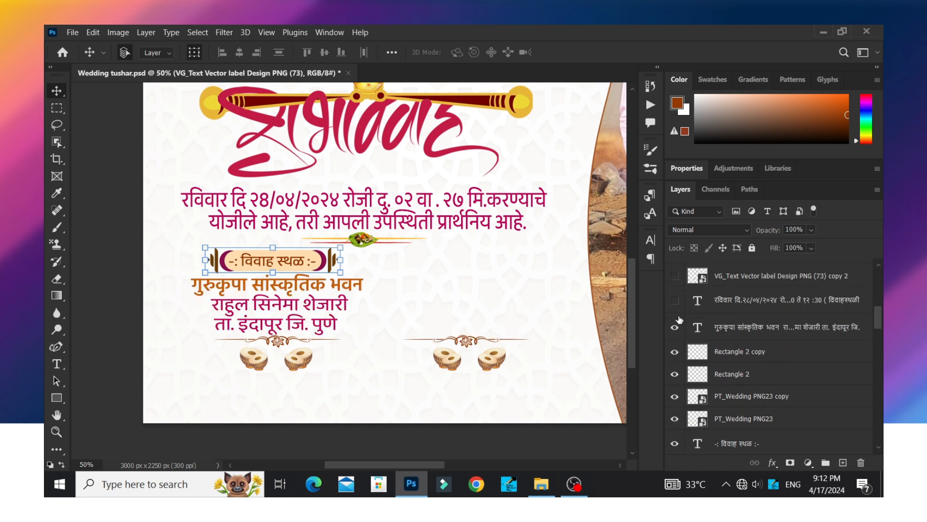
pyautogui.click(675, 275)
pyautogui.scroll(3, 676, 280)
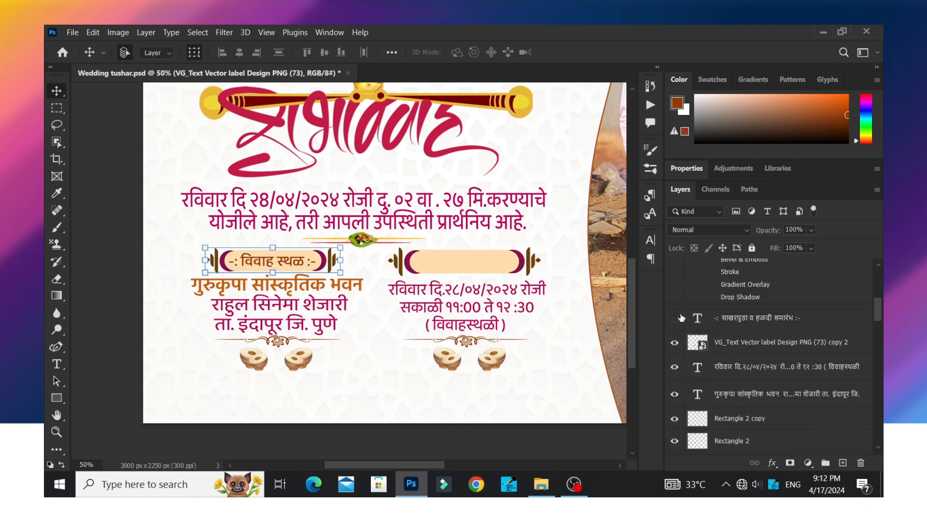
pyautogui.scroll(5, 695, 336)
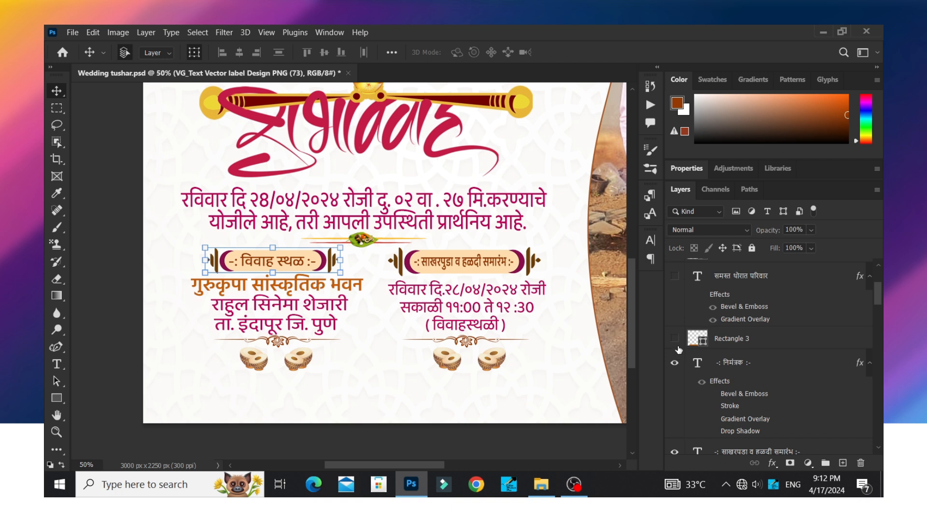
# Show the orange banner Rectangle 3 with the inviting family's name text, and the drum layer 50 copy beside the title.
pyautogui.click(675, 337)
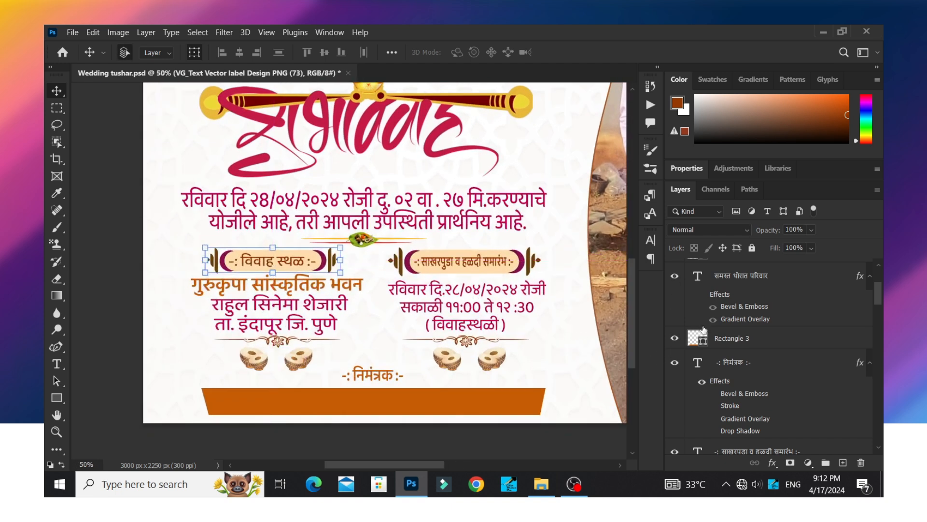
pyautogui.scroll(1, 704, 330)
pyautogui.click(676, 279)
pyautogui.scroll(-2, 493, 356)
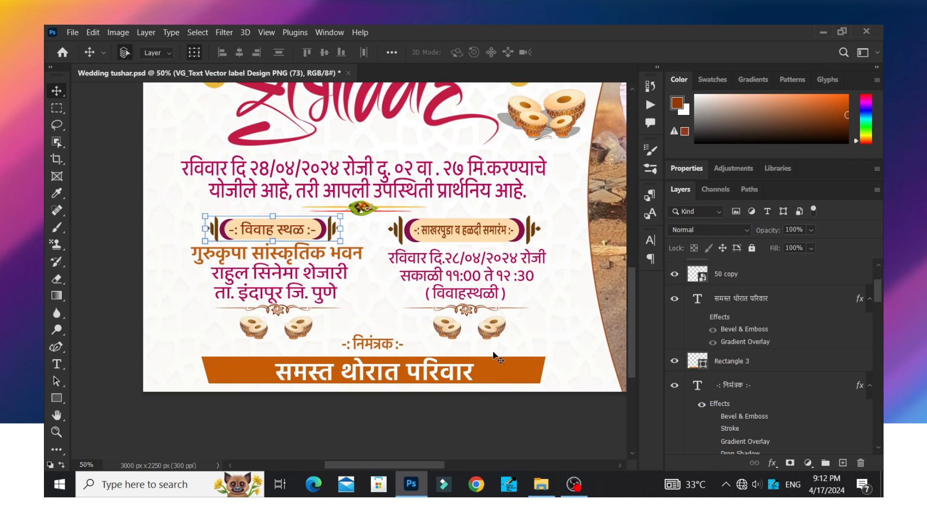
# Examine the lower half of the card, checking the venue and ceremony blocks and the family banner, with no layer selected.
pyautogui.hotkey('ctrl', '+')
pyautogui.hotkey('ctrl', '+')
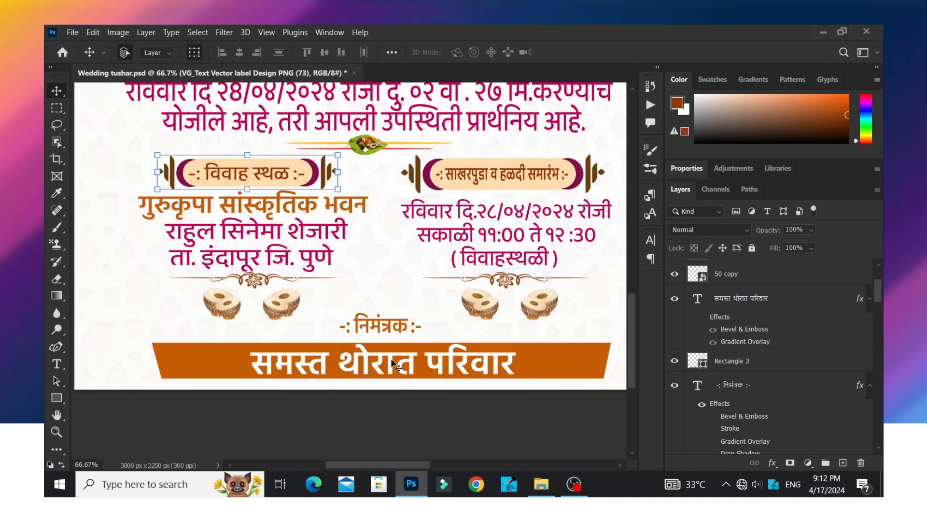
pyautogui.hotkey('ctrl', '-')
pyautogui.scroll(1, 459, 373)
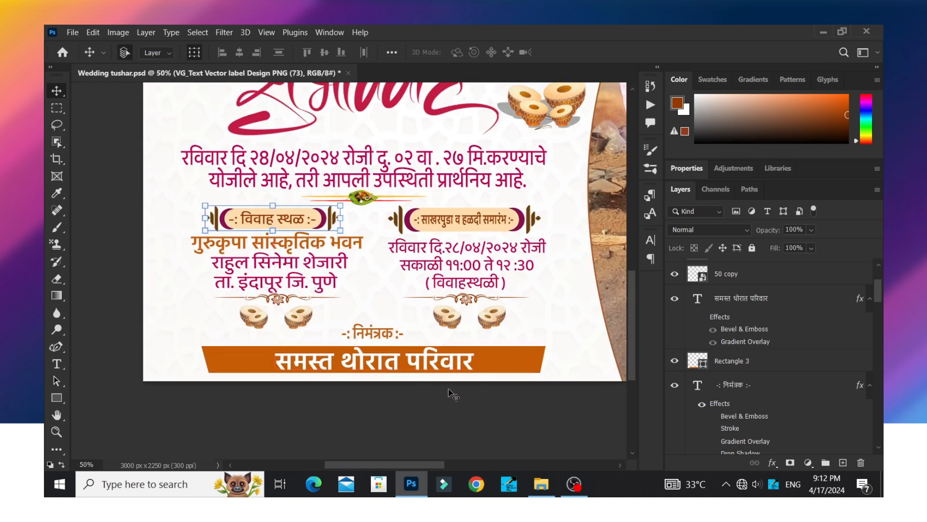
pyautogui.moveTo(437, 461); pyautogui.dragTo(446, 458)
pyautogui.scroll(2, 425, 425)
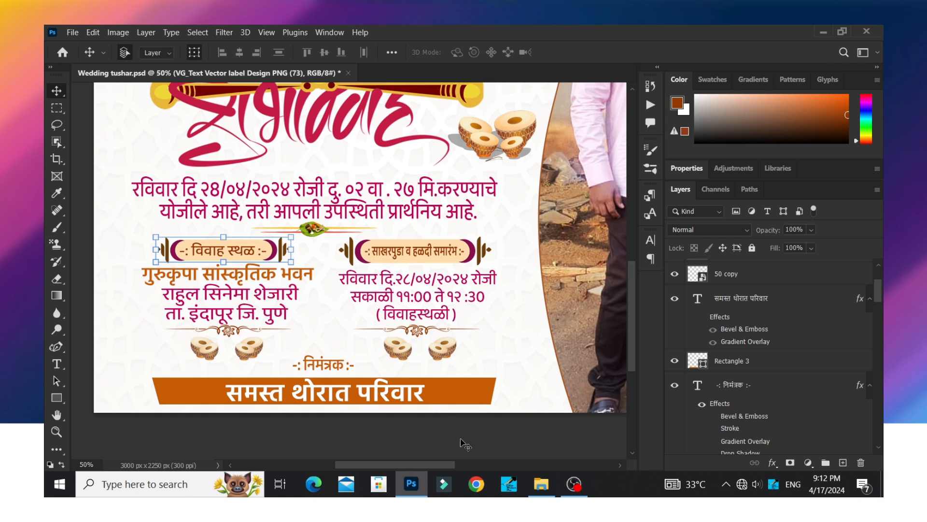
pyautogui.click(412, 413)
pyautogui.hotkey('ctrl', '-')
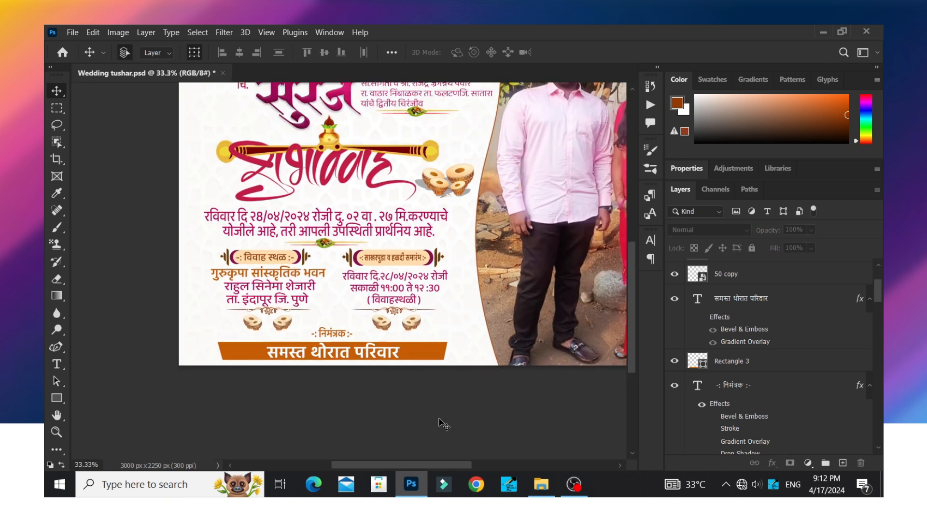
pyautogui.scroll(1, 449, 428)
pyautogui.hotkey('ctrl', '+')
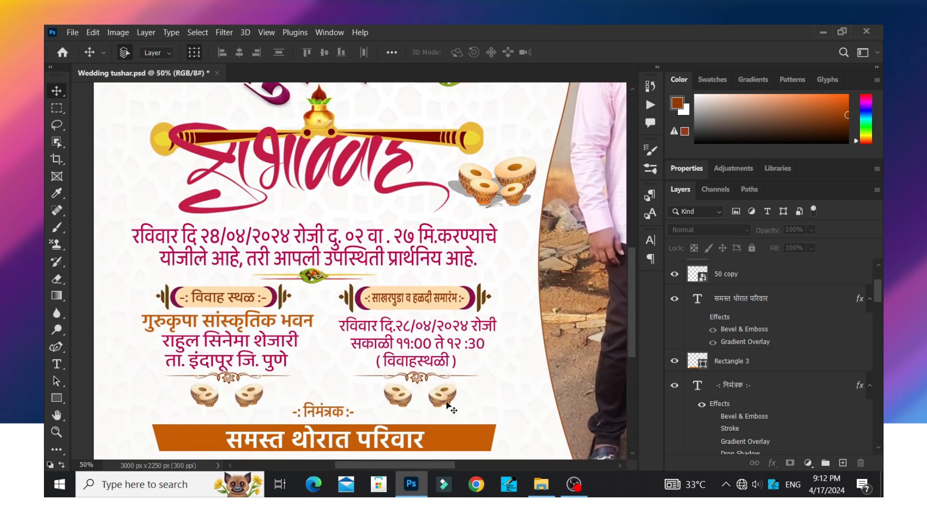
pyautogui.hotkey('ctrl', '-')
# Show the drum layer 50 copy 2, the invitation badge layer 2 (1) and the hanging ornament layer 10.
pyautogui.scroll(2, 587, 382)
pyautogui.scroll(3, 747, 387)
pyautogui.scroll(1, 747, 388)
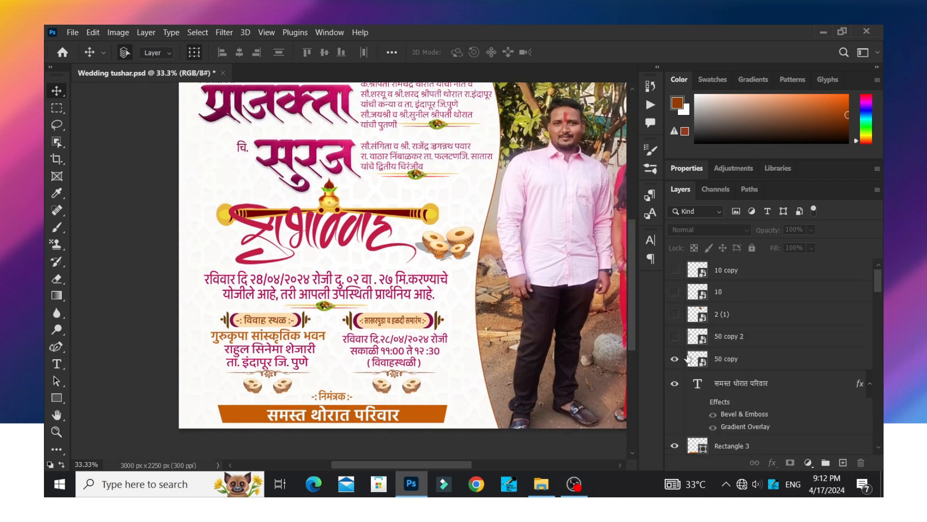
pyautogui.click(674, 315)
pyautogui.click(675, 292)
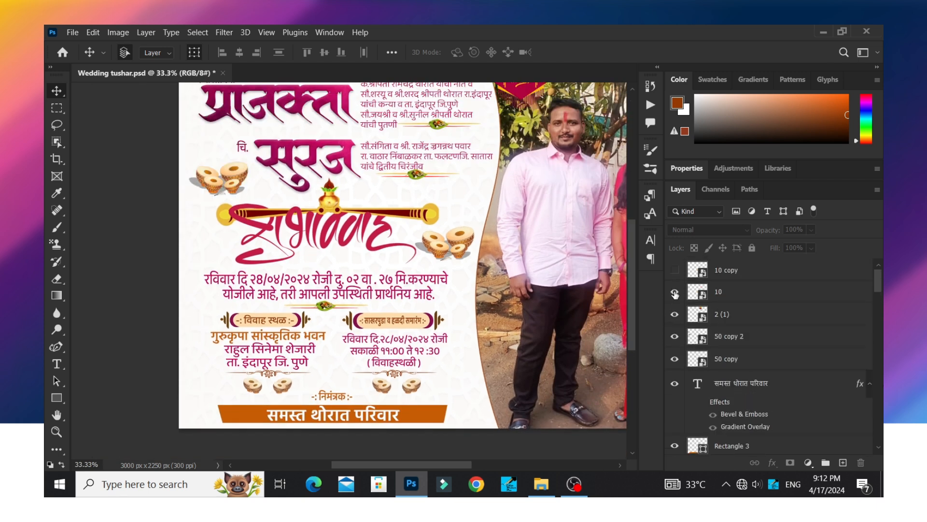
pyautogui.scroll(3, 471, 308)
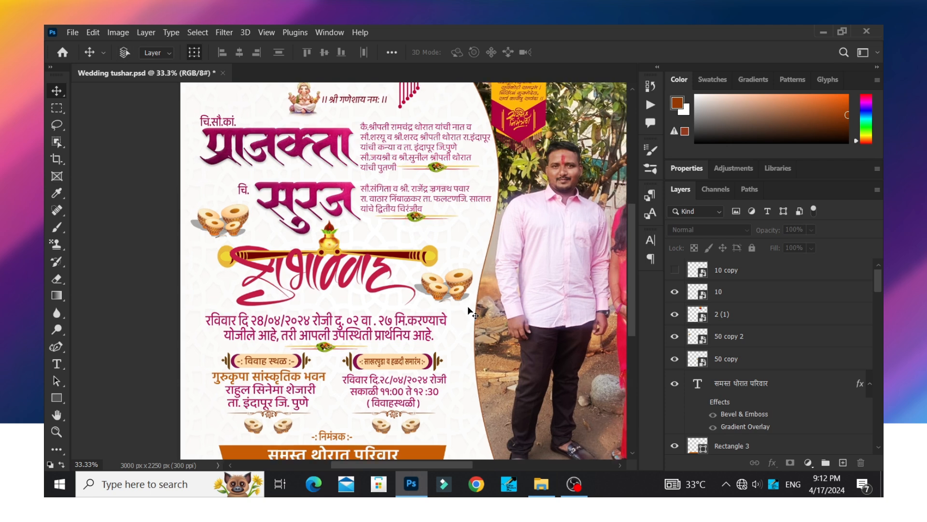
# Show the second hanging ornament, layer 10 copy, on the other side of the Ganesha invocation.
pyautogui.scroll(-1, 468, 305)
pyautogui.scroll(-1, 468, 306)
pyautogui.moveTo(472, 464); pyautogui.dragTo(482, 464)
pyautogui.scroll(1, 482, 465)
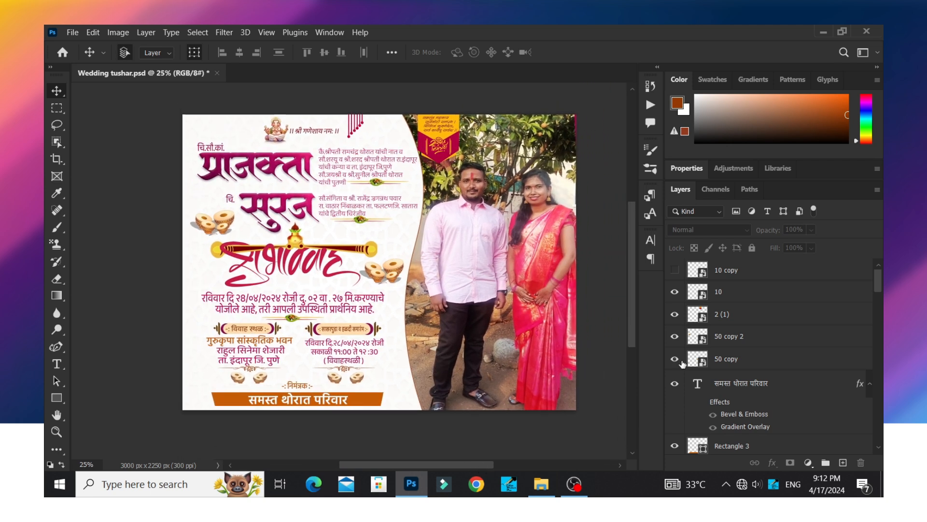
pyautogui.click(674, 270)
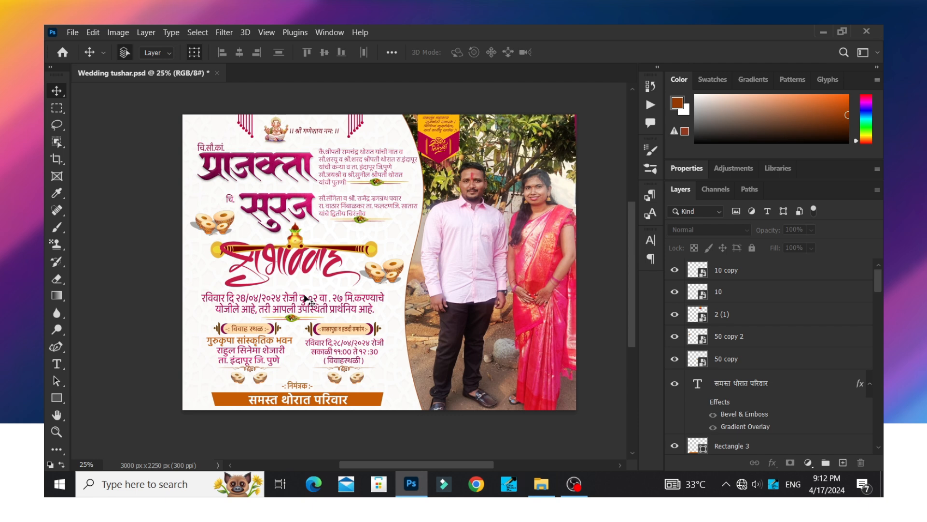
# Inspect the hanging ornament and the invitation badge on the card, and clear the layer selection to view the finished design.
pyautogui.scroll(-1, 322, 212)
pyautogui.click(350, 103)
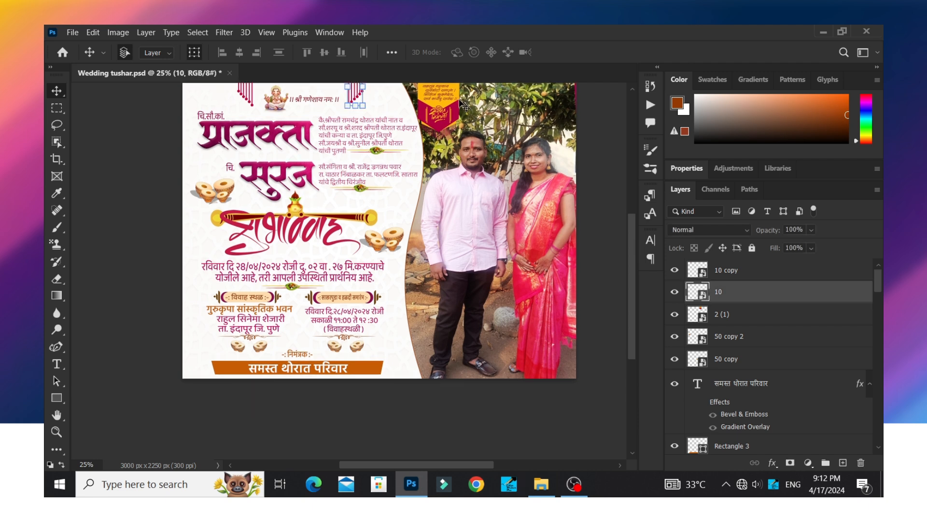
pyautogui.click(442, 108)
pyautogui.scroll(1, 442, 111)
pyautogui.moveTo(442, 110)
pyautogui.mouseDown()
pyautogui.moveTo(509, 110)
pyautogui.moveTo(442, 110)
pyautogui.mouseUp()
pyautogui.click(603, 234)
pyautogui.scroll(1, 521, 223)
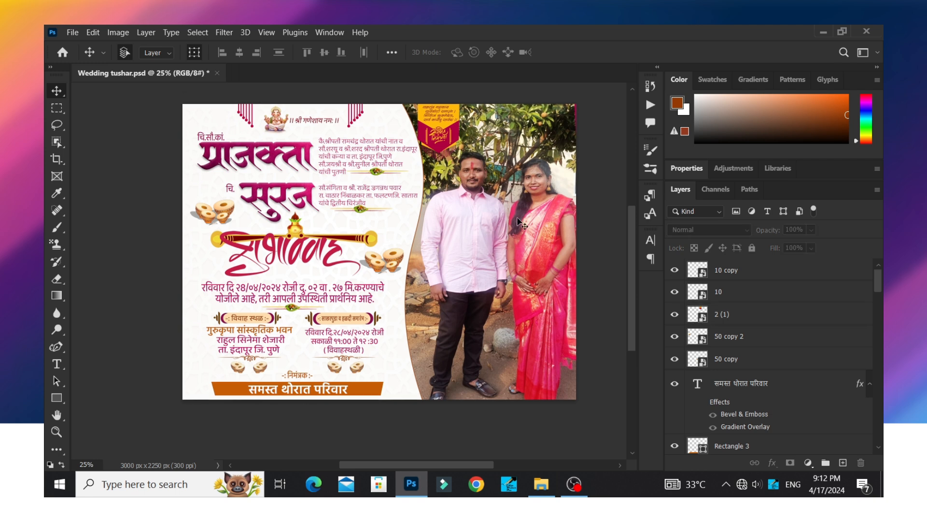
# Hide the Layer 1 copy couple photo and add a new empty layer beneath it, clipped to Shape 1.
pyautogui.rightClick(513, 269)
pyautogui.click(536, 275)
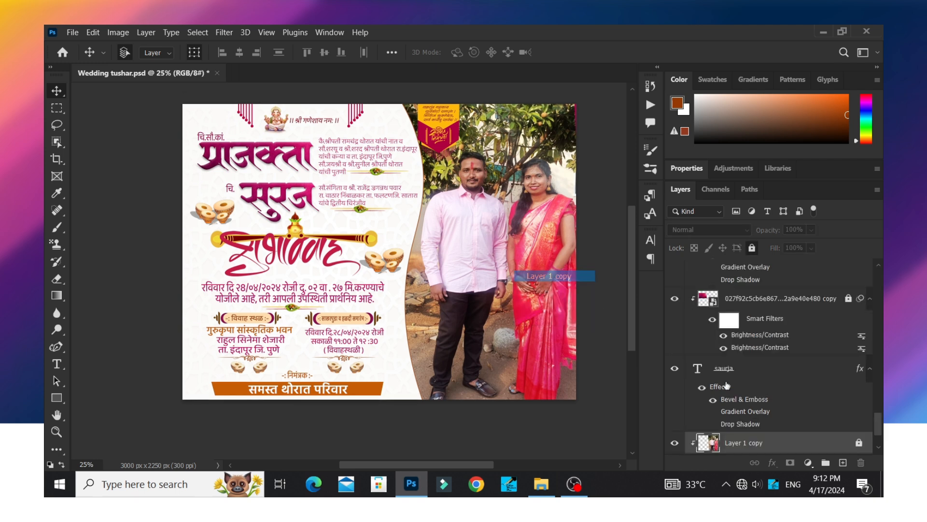
pyautogui.click(677, 376)
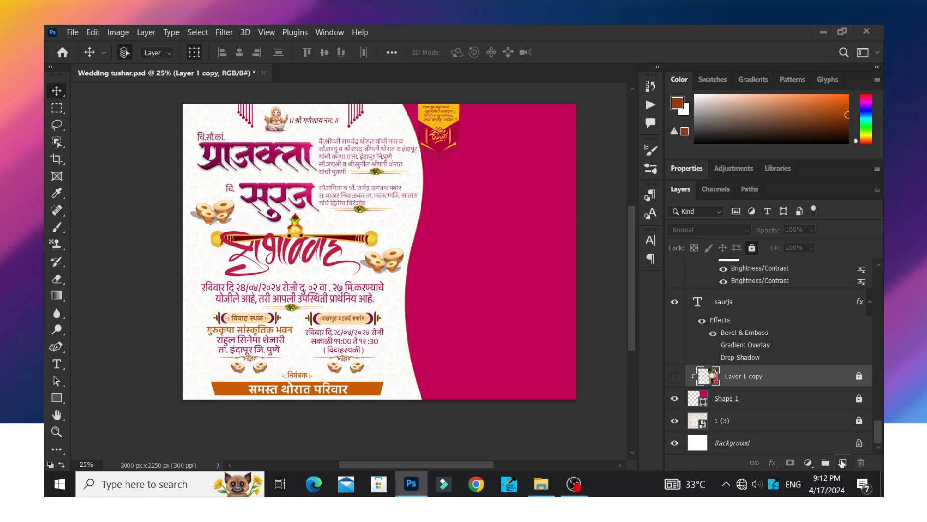
pyautogui.click(843, 462)
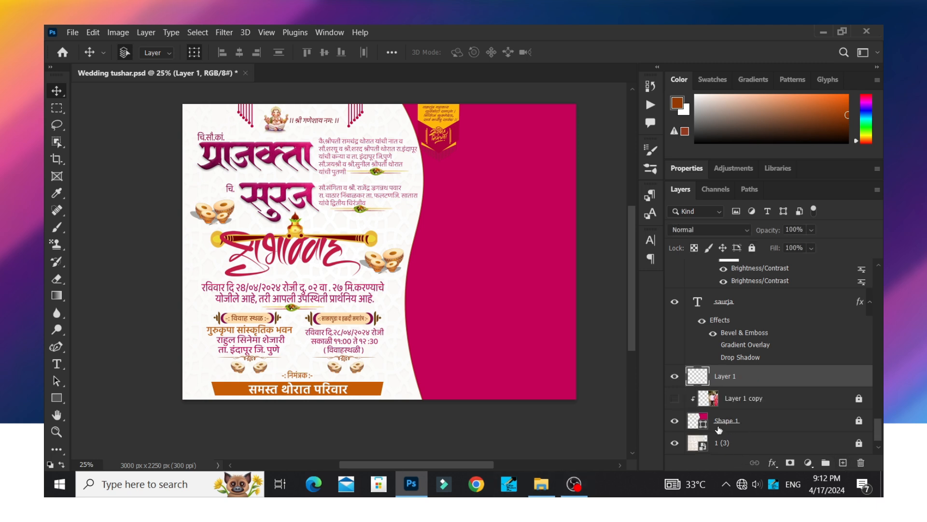
pyautogui.moveTo(722, 374); pyautogui.dragTo(743, 404)
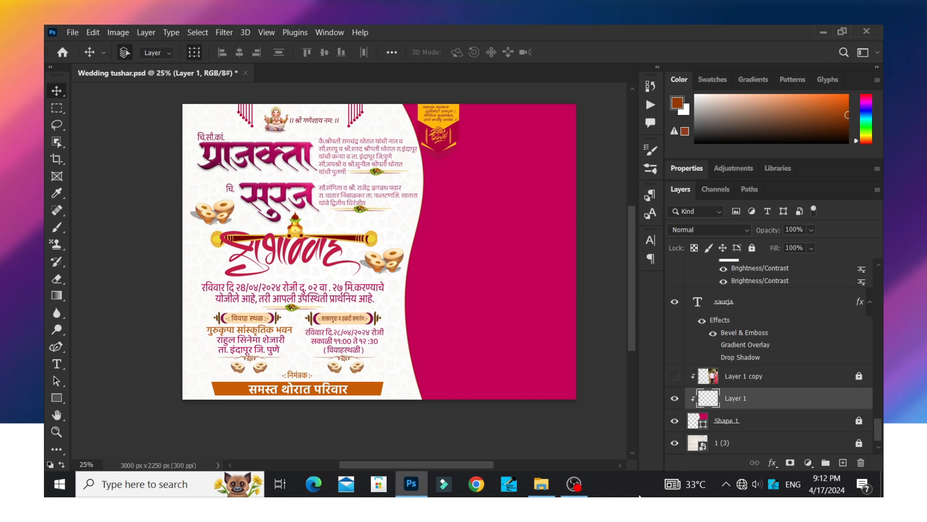
# Place the couple photo _OVI6650 copy from the Downloads folder into the wedding card above Shape 1.
pyautogui.click(542, 484)
pyautogui.click(98, 282)
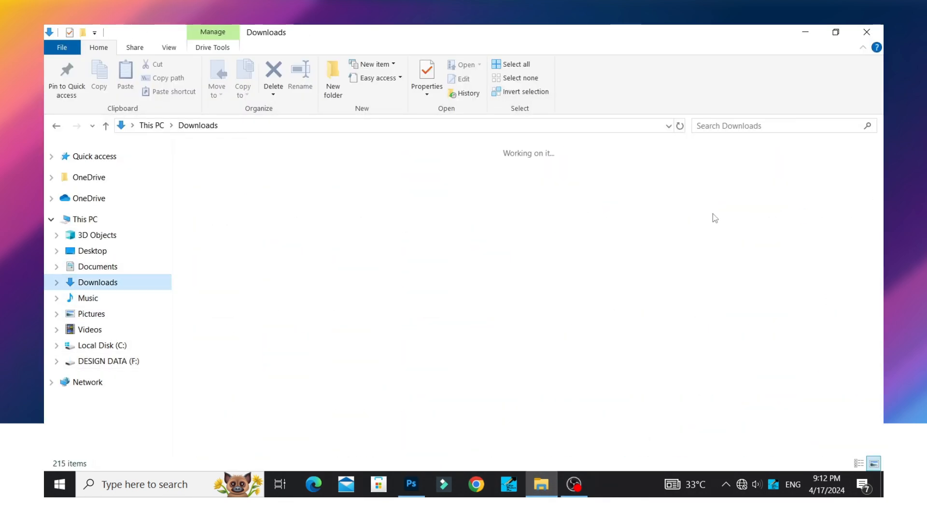
pyautogui.scroll(-3, 454, 308)
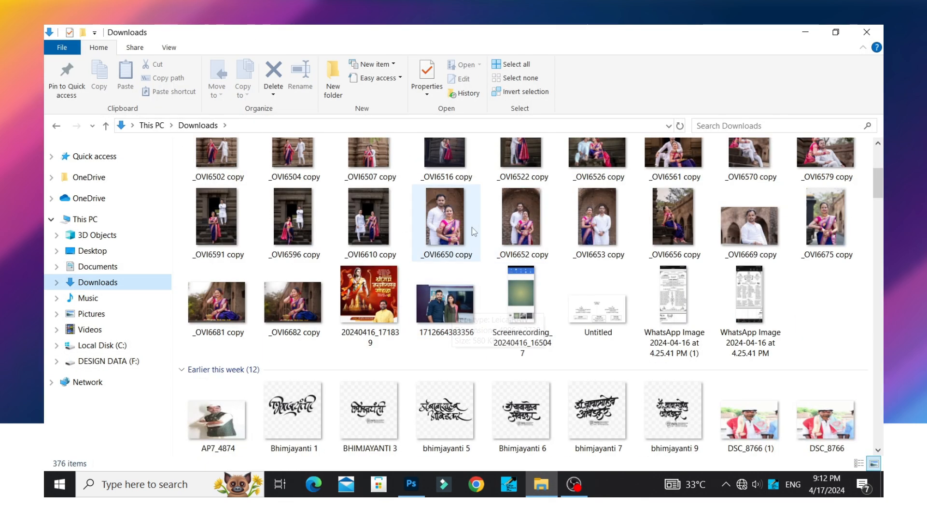
pyautogui.scroll(3, 379, 288)
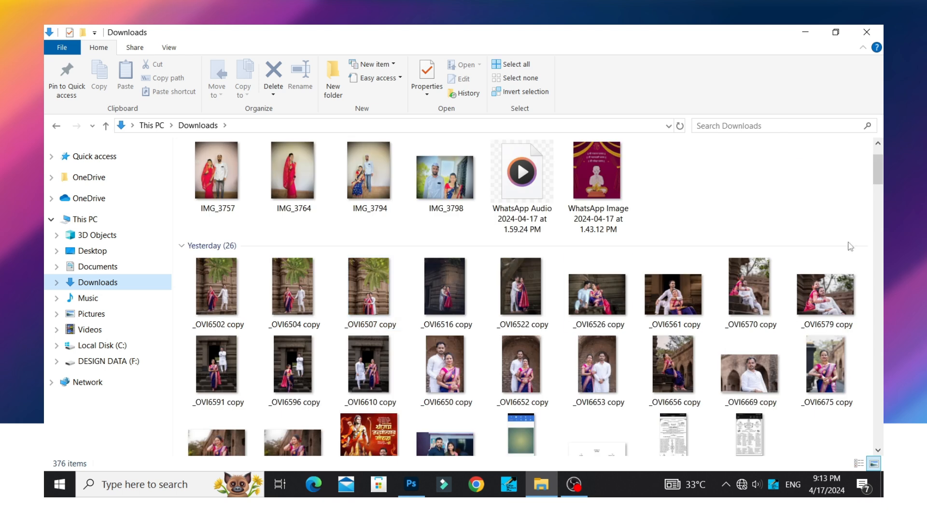
pyautogui.moveTo(447, 369); pyautogui.dragTo(486, 282)
pyautogui.click(695, 52)
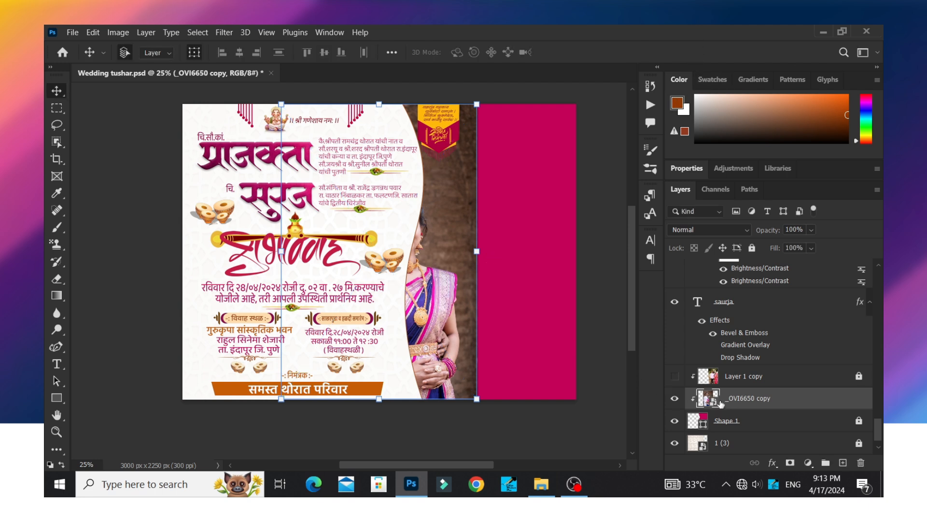
# Raise the _OVI6650 copy layer in the stack until it sits unclipped above the family detail texts.
pyautogui.moveTo(438, 315); pyautogui.dragTo(505, 310)
pyautogui.moveTo(422, 311); pyautogui.dragTo(462, 318)
pyautogui.hotkey('ctrl', ']')
pyautogui.hotkey('ctrl', ']')
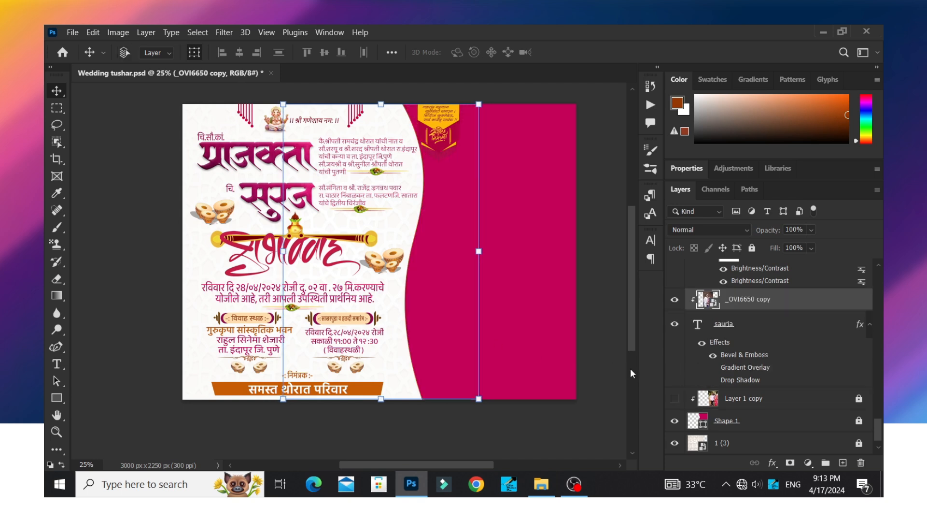
pyautogui.hotkey('ctrl', ']')
pyautogui.hotkey('ctrl', ']')
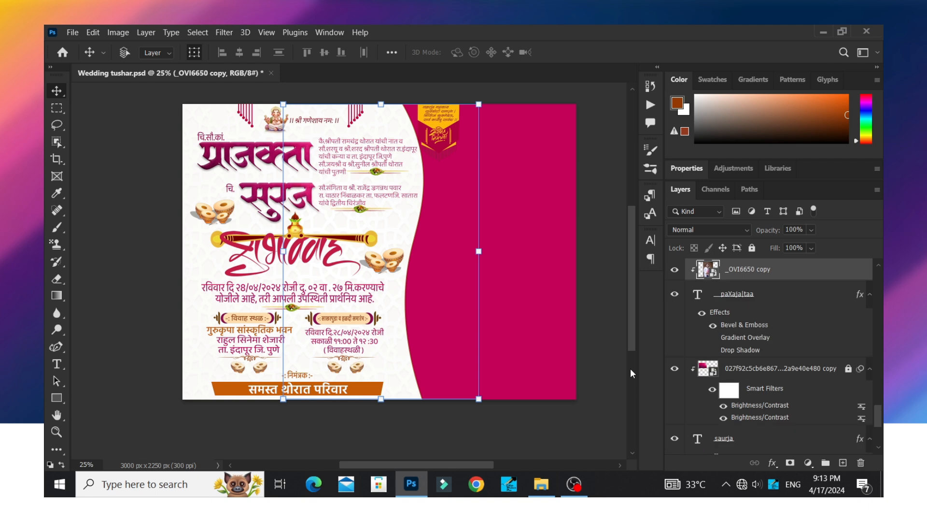
pyautogui.hotkey('ctrl', ']')
pyautogui.hotkey('ctrl', ']')
pyautogui.hotkey('ctrl', ']')
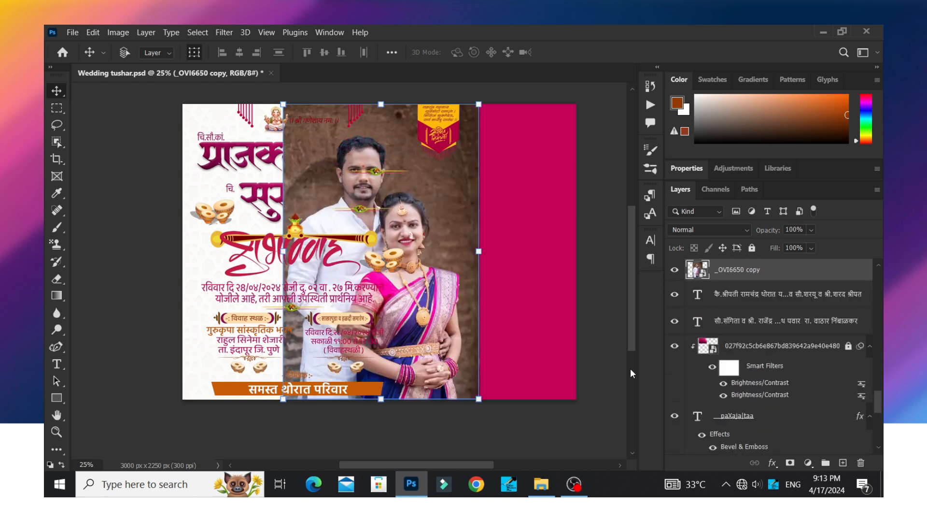
# Move the new couple photo over the magenta shape on the photo side of the card.
pyautogui.moveTo(463, 315); pyautogui.dragTo(524, 314)
pyautogui.moveTo(503, 465); pyautogui.dragTo(449, 457)
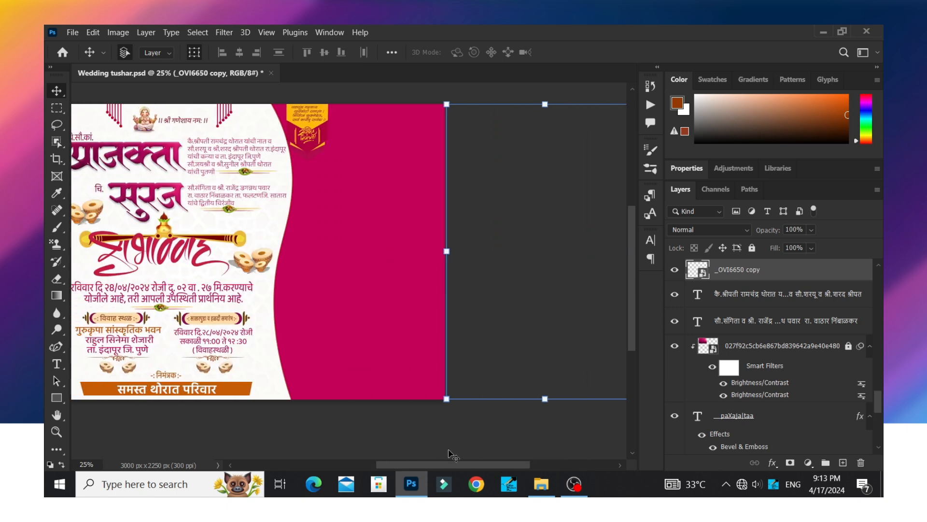
pyautogui.moveTo(488, 331); pyautogui.dragTo(422, 278)
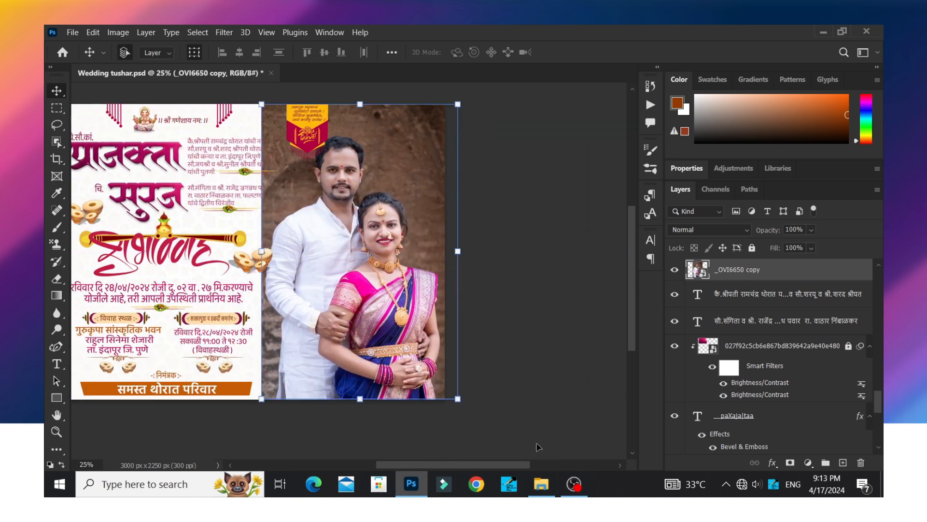
pyautogui.moveTo(526, 465); pyautogui.dragTo(518, 465)
# Lower the _OVI6650 copy layer to directly above Shape 1 and clip it to that shape.
pyautogui.hotkey('ctrl', '[')
pyautogui.hotkey('ctrl', '[')
pyautogui.hotkey('ctrl', '[')
pyautogui.hotkey('ctrl', '[')
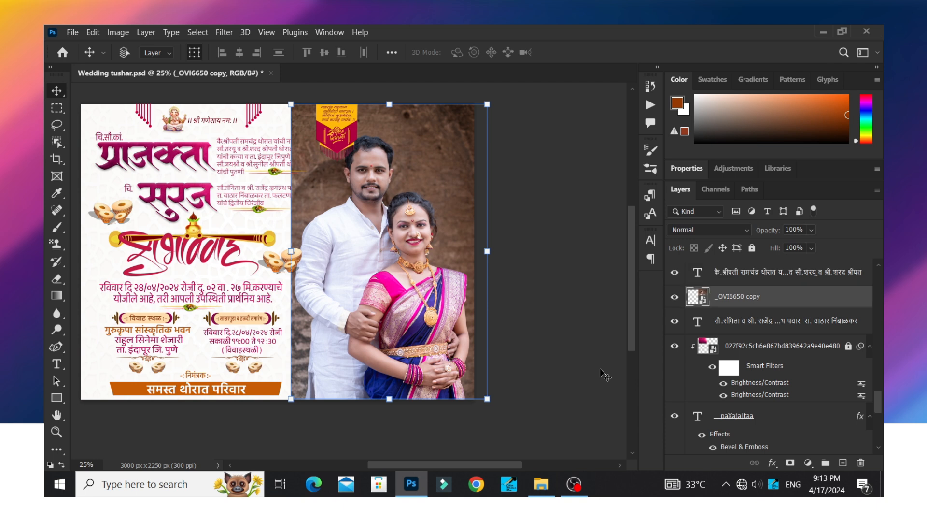
pyautogui.hotkey('ctrl', '[')
pyautogui.hotkey('ctrl', '[')
pyautogui.hotkey('ctrl', '[')
pyautogui.hotkey('ctrl', '[')
pyautogui.hotkey('ctrl', '[')
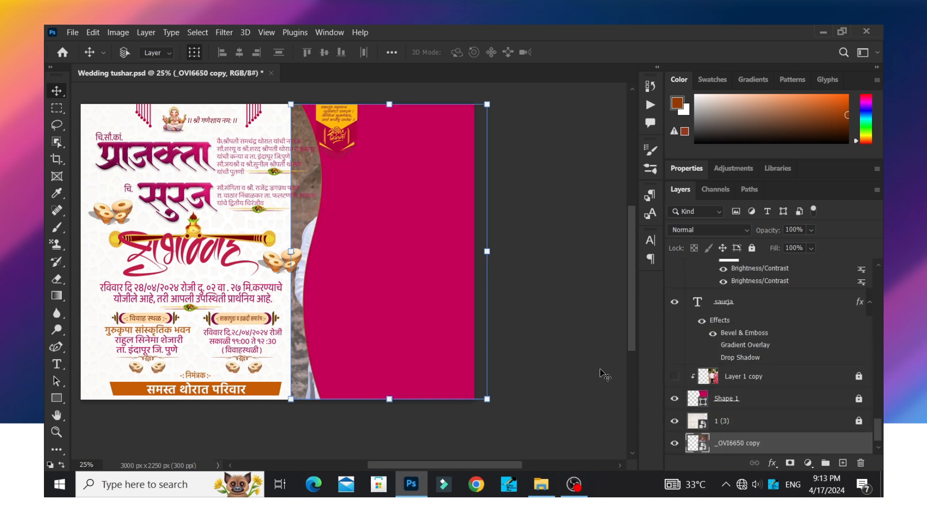
pyautogui.hotkey('ctrl', ']')
pyautogui.hotkey('ctrl', ']')
pyautogui.hotkey('ctrl', 'alt', 'g')
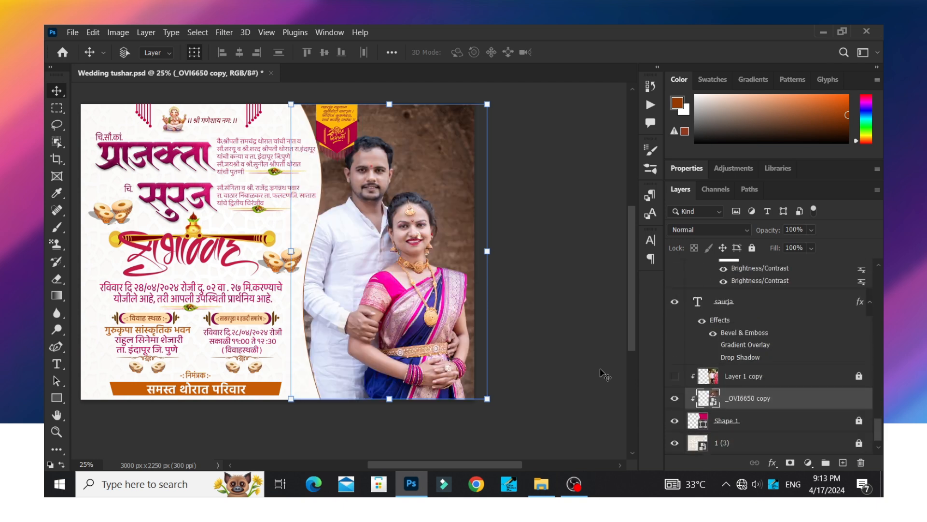
# Nudge the clipped couple photo slightly to the right within the curved shape.
pyautogui.hotkey('shift', 'Right')
pyautogui.hotkey('shift', 'Right')
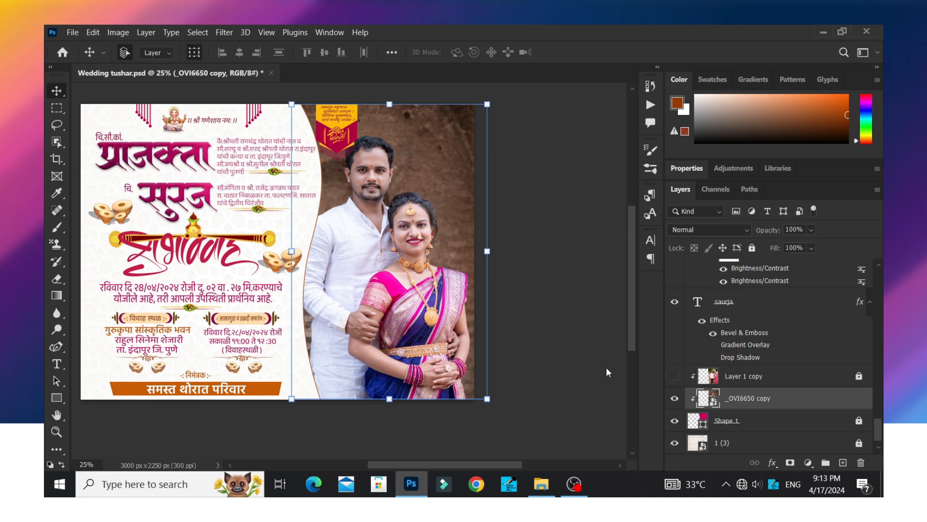
pyautogui.hotkey('shift', 'Right')
pyautogui.hotkey('shift', 'Right')
pyautogui.hotkey('shift', 'Right')
pyautogui.hotkey('shift', 'Right')
pyautogui.hotkey('shift', 'Right')
pyautogui.hotkey('shift', 'Right')
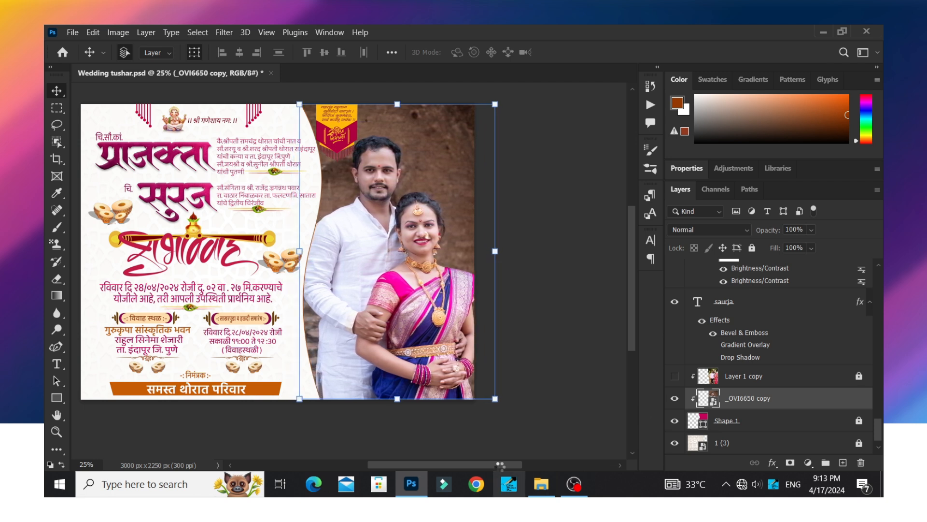
pyautogui.moveTo(507, 462); pyautogui.dragTo(488, 462)
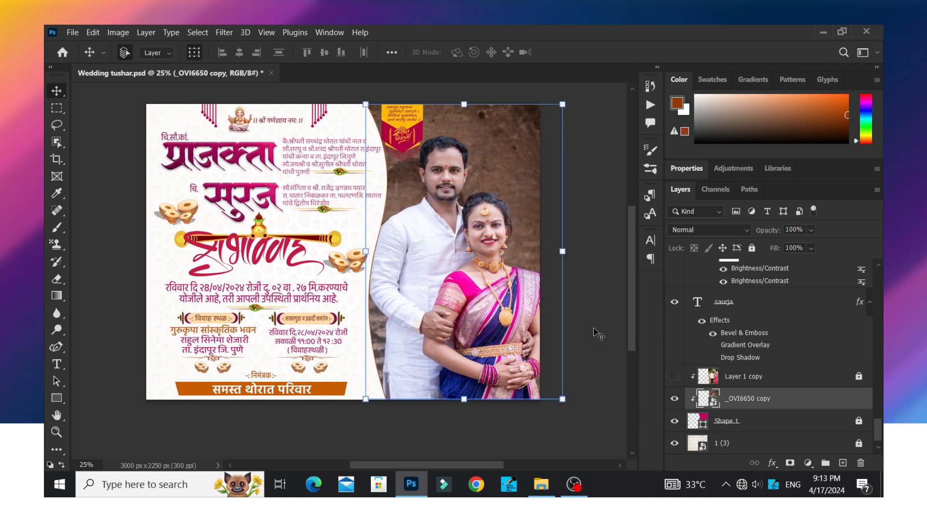
# Clear the layer selection and examine the whole card with the new couple photo in place.
pyautogui.click(551, 322)
pyautogui.scroll(1, 552, 323)
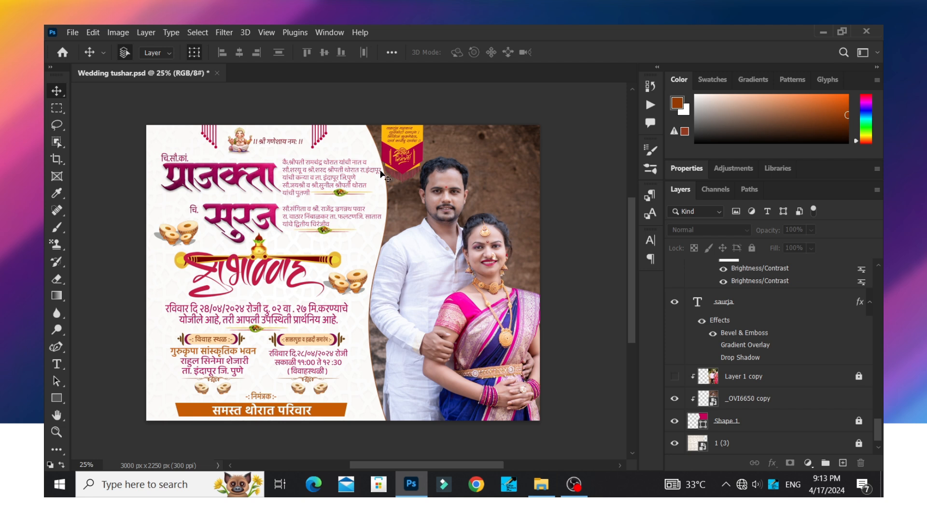
pyautogui.scroll(1, 386, 174)
pyautogui.scroll(-2, 387, 175)
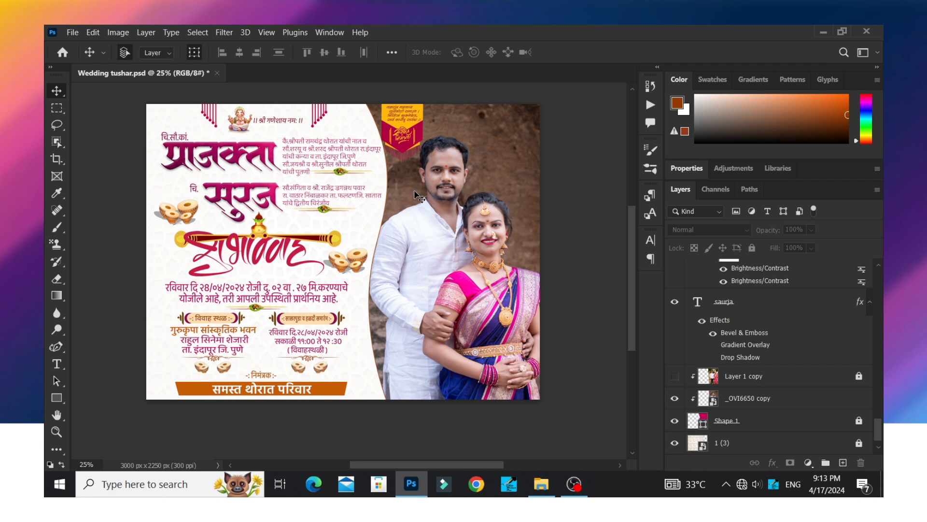
pyautogui.scroll(1, 555, 253)
pyautogui.scroll(-1, 556, 251)
pyautogui.scroll(1, 488, 264)
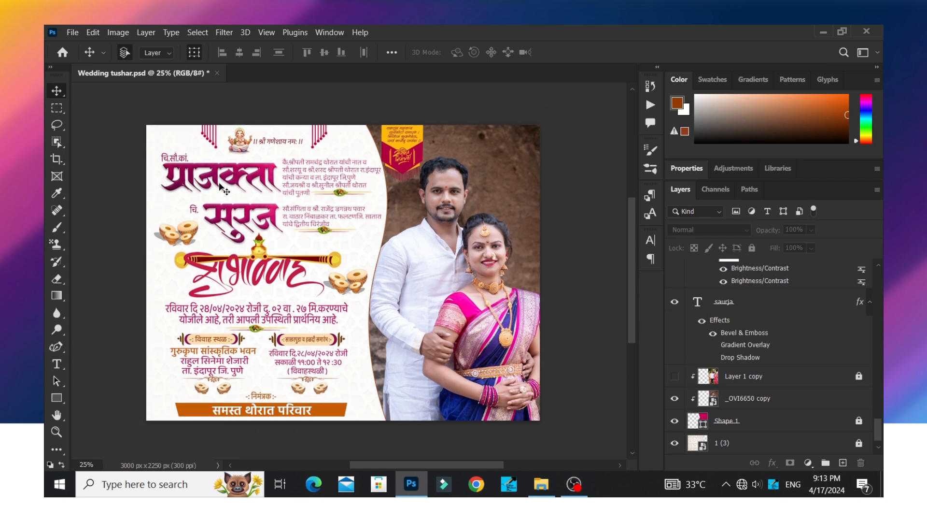
pyautogui.scroll(1, 251, 203)
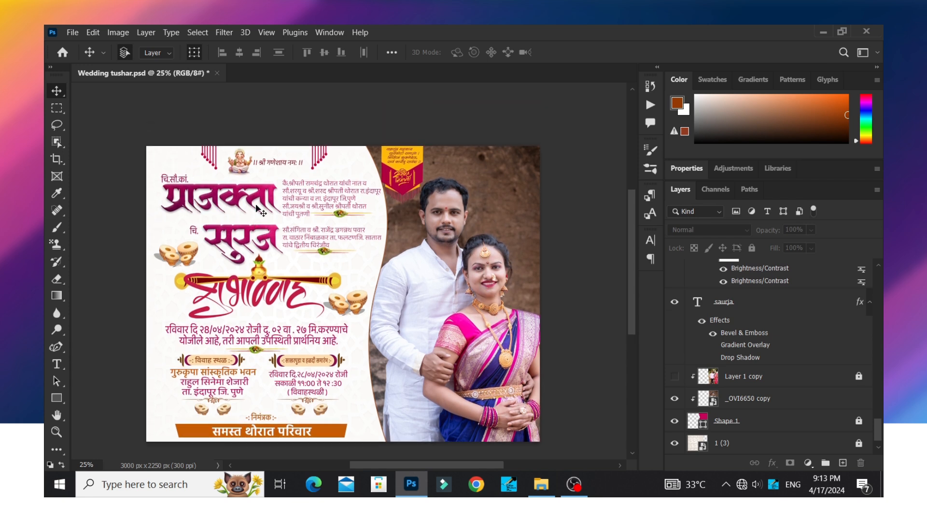
pyautogui.scroll(-1, 377, 238)
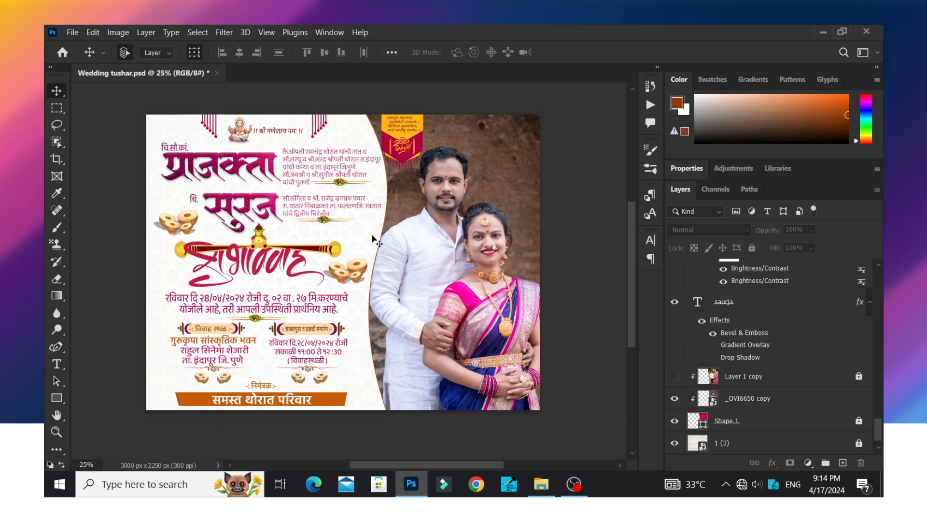